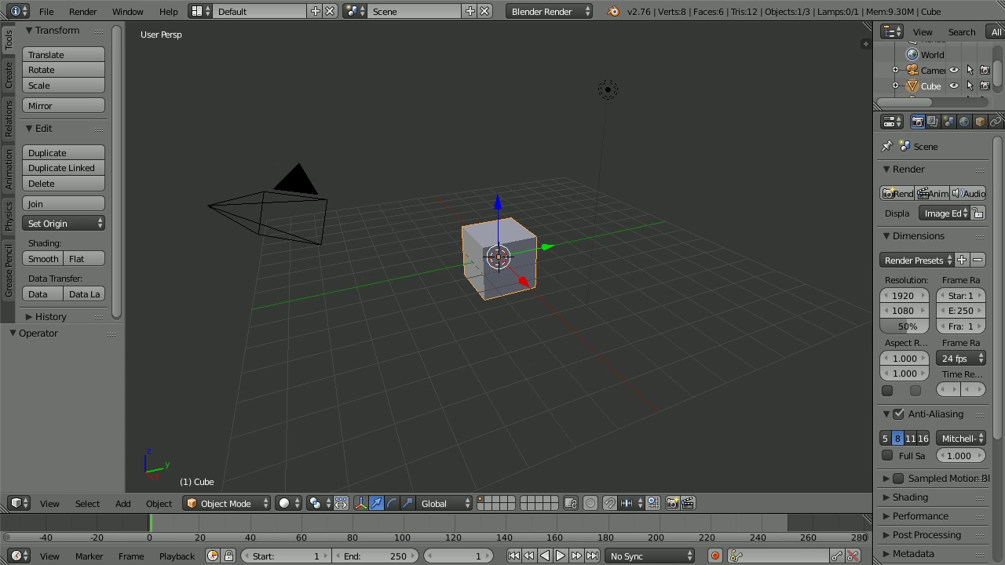
- Widen the properties area and add a new particle system to the cube
drag(872, 215, 774, 239)
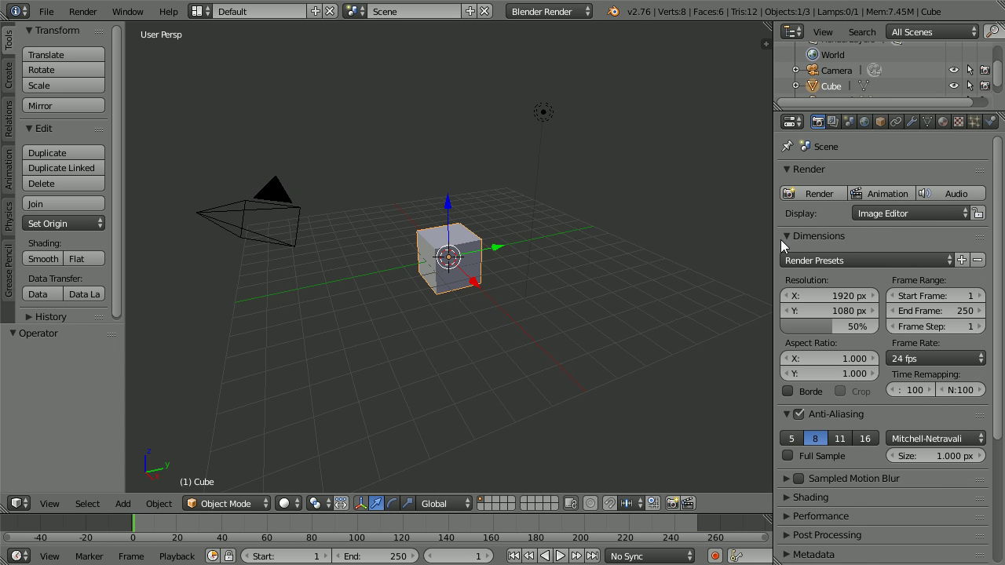
click(978, 127)
click(909, 228)
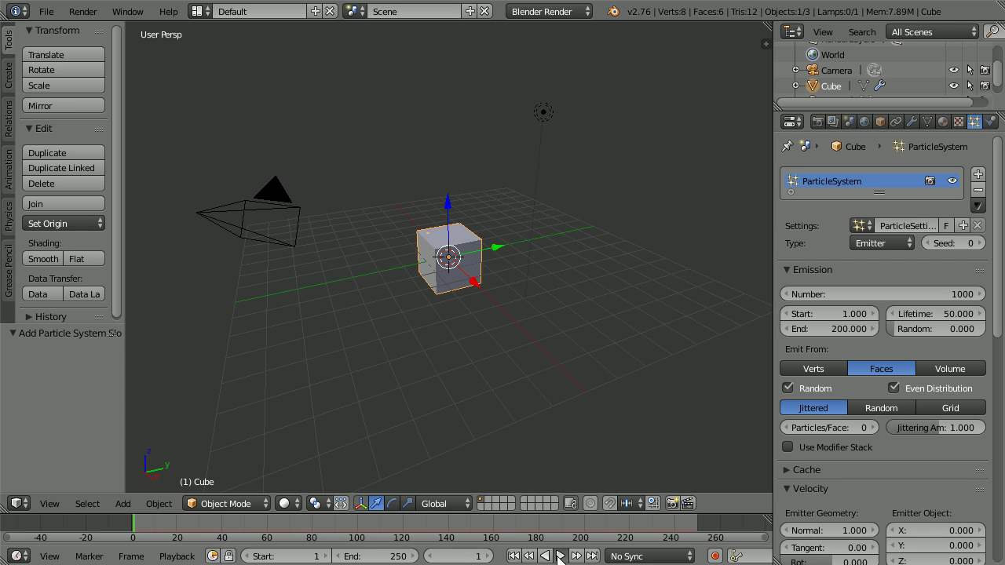
- Play the cube's default particle emission, stop it, and return to frame 1
click(560, 556)
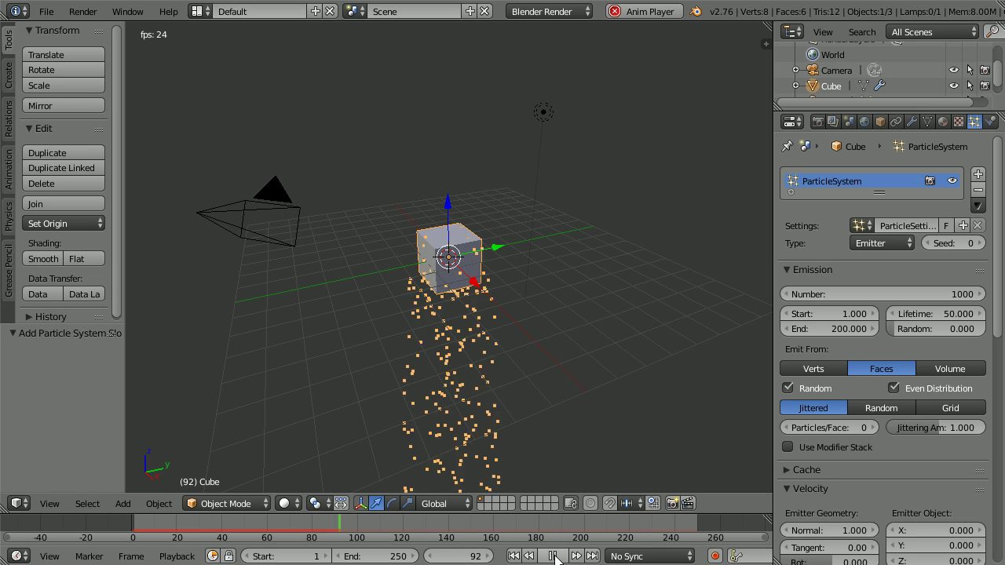
click(553, 556)
click(515, 556)
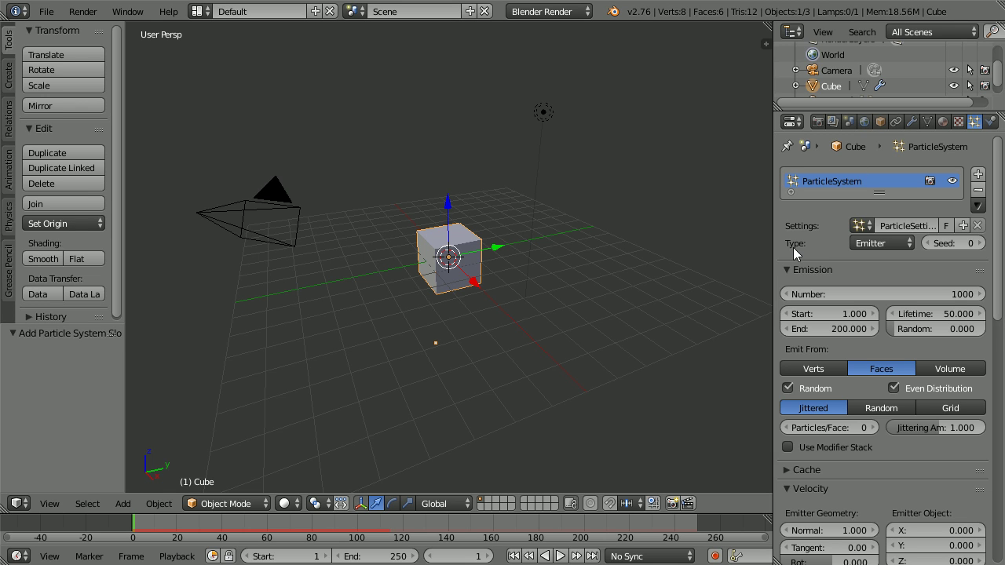
- Try the Hair type on the cube's particle system and switch it back to Emitter
click(887, 241)
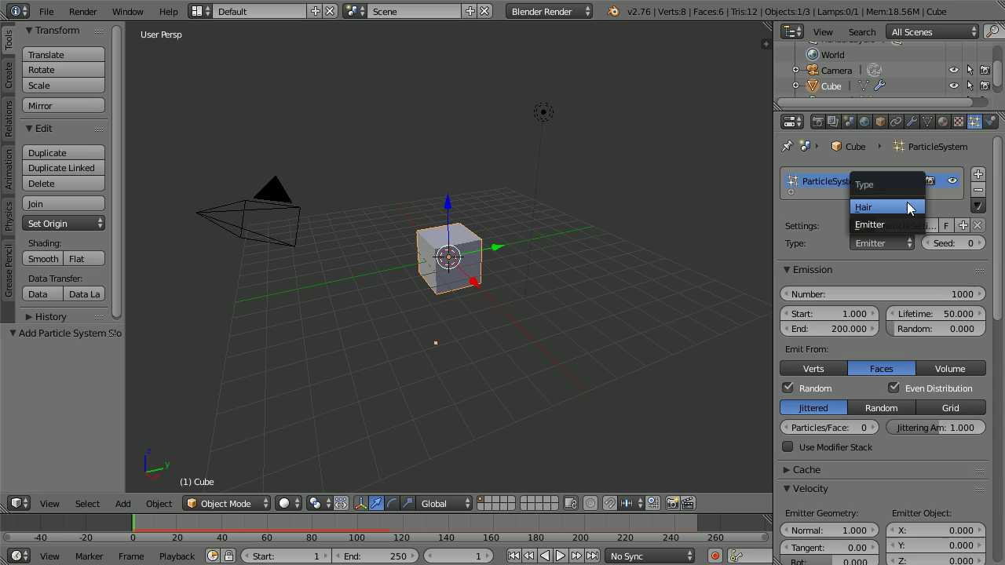
click(910, 207)
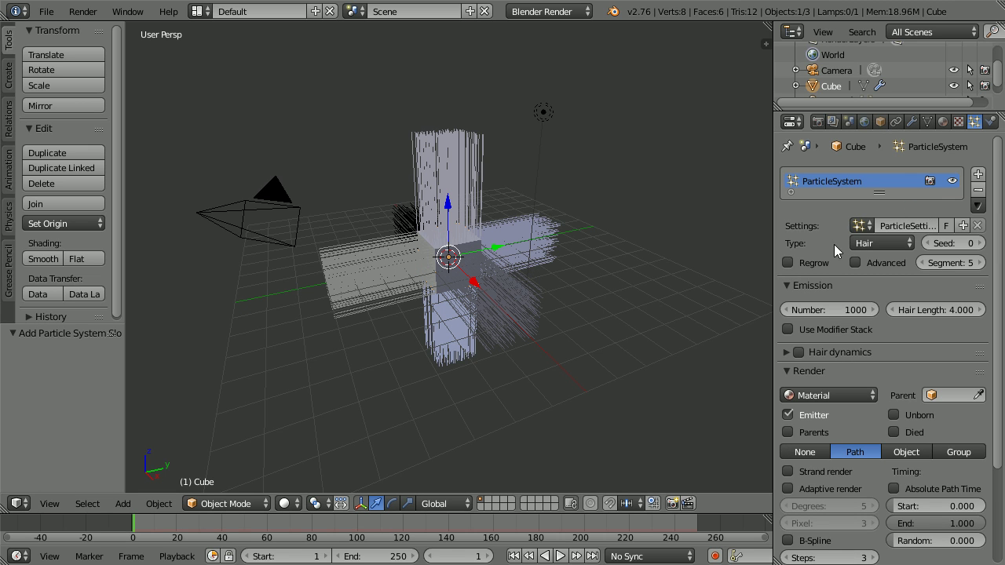
click(886, 240)
click(891, 224)
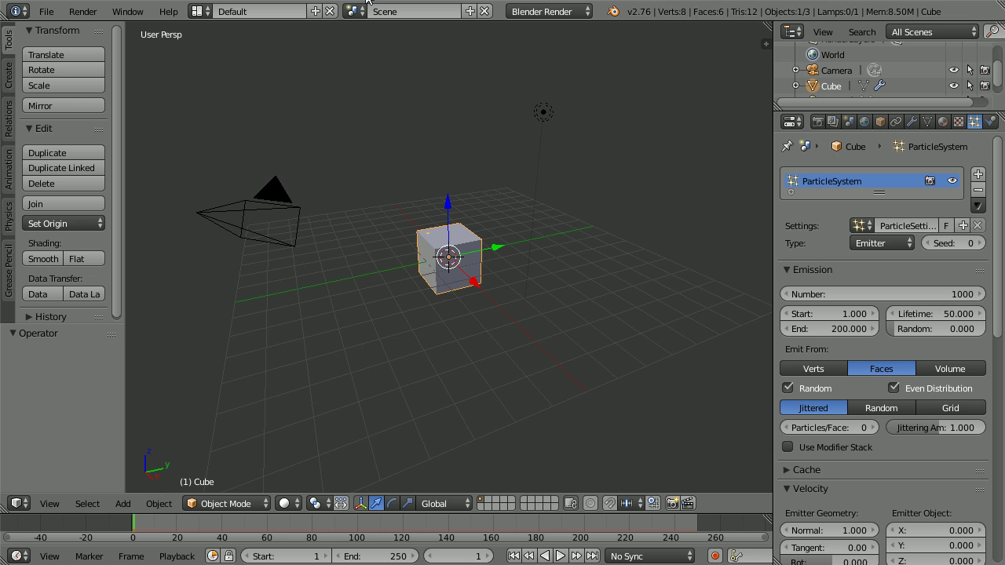
- Move the cube 10 units up along the Z axis
scroll(415, 94, down, 3)
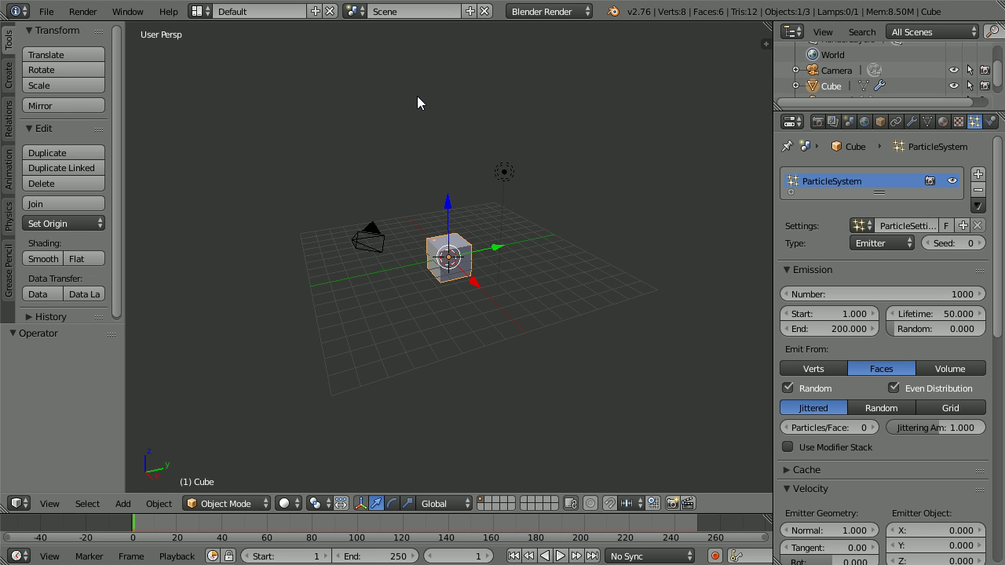
key(g)
key(z)
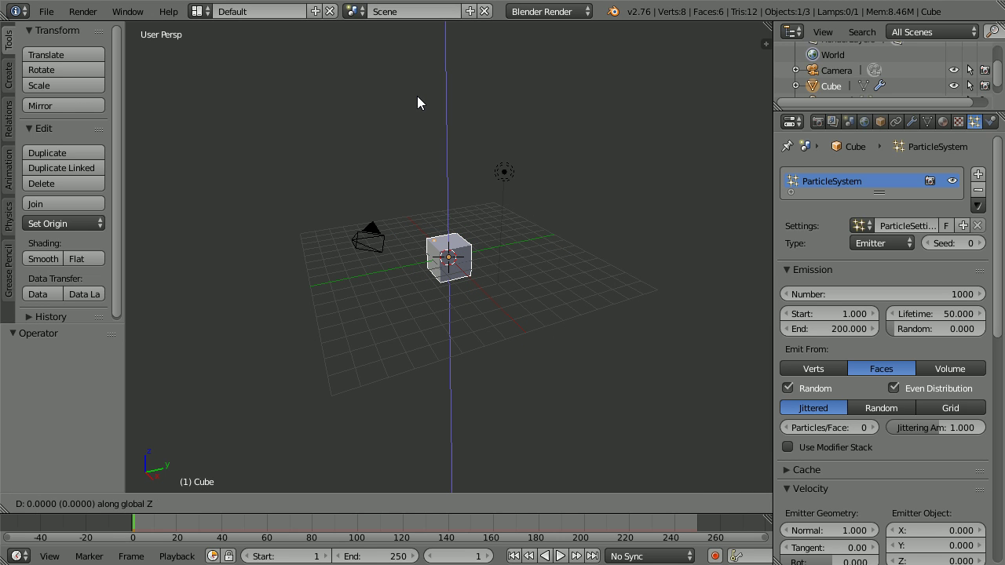
text(10)
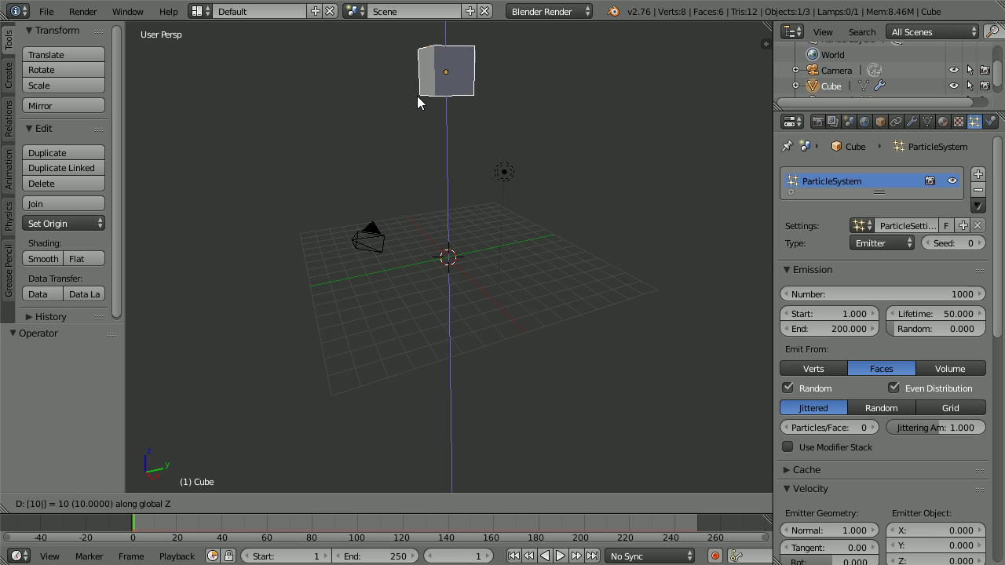
key(Return)
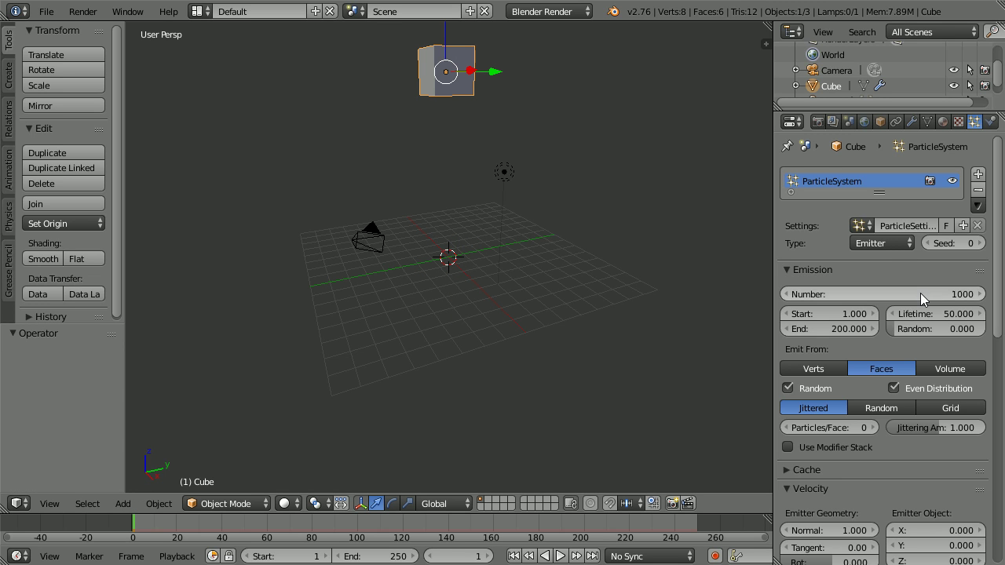
- Set the number of emitted particles to 20
click(921, 293)
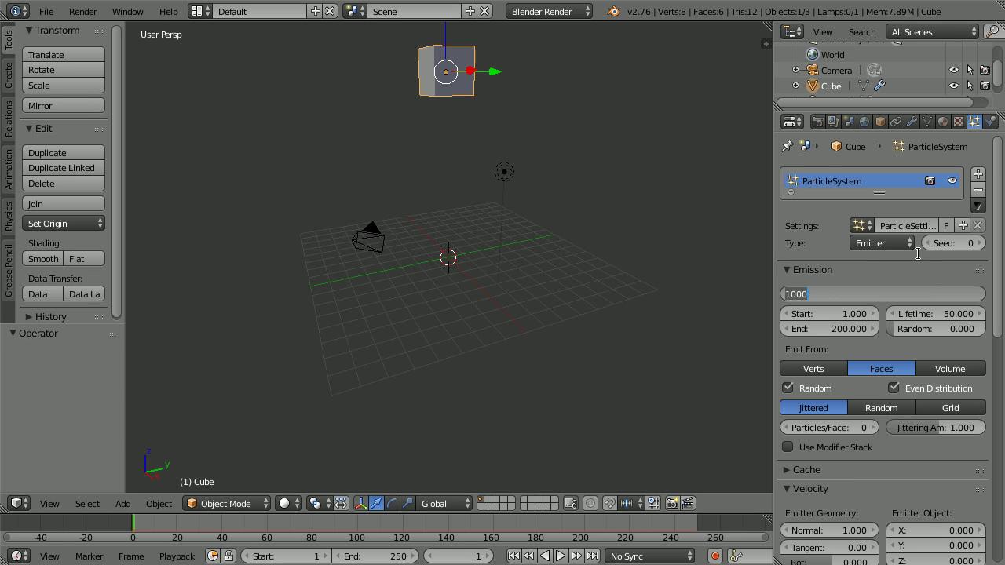
text(20)
key(Return)
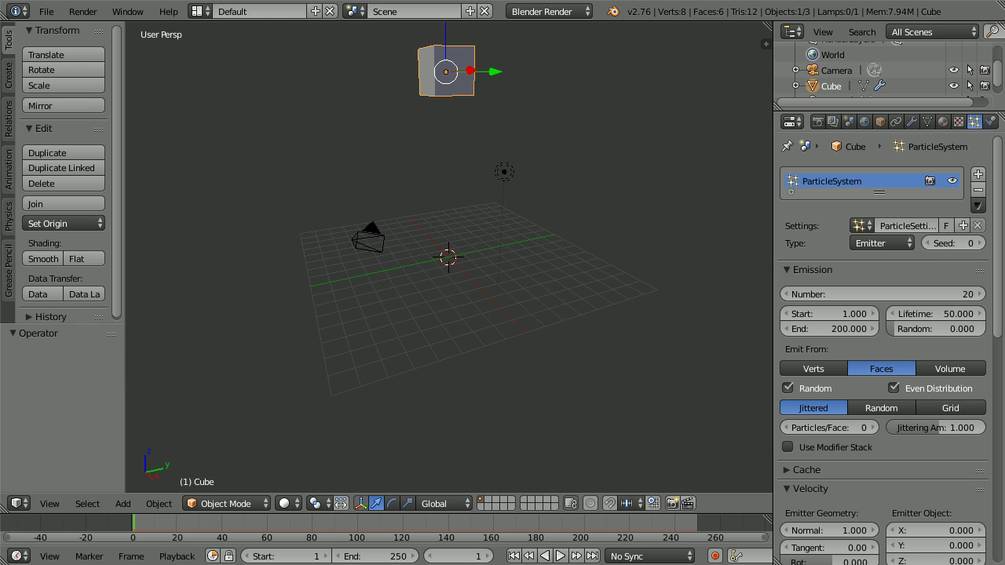
- Set the particle emission to start at frame 20 and end at frame 40
click(851, 313)
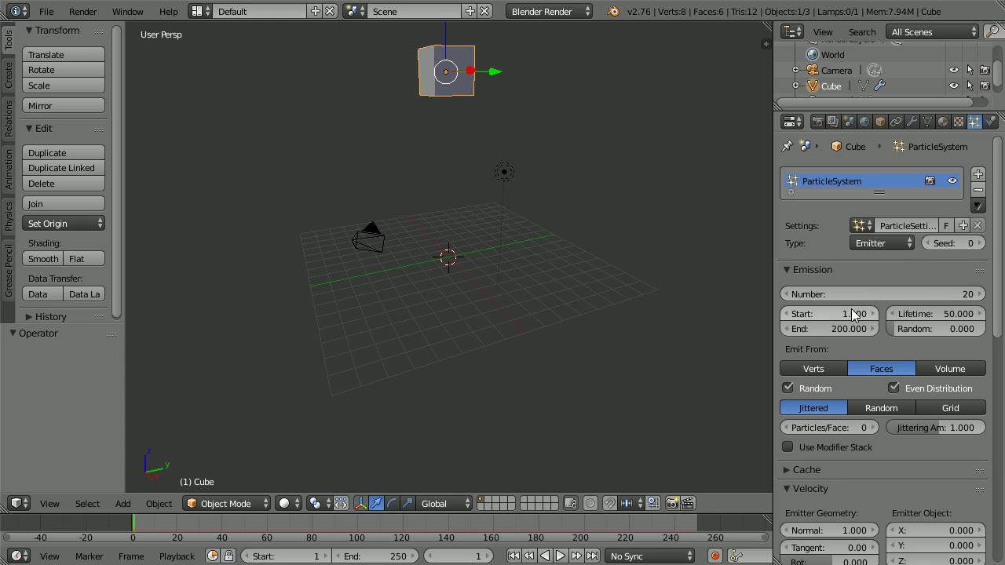
text(20)
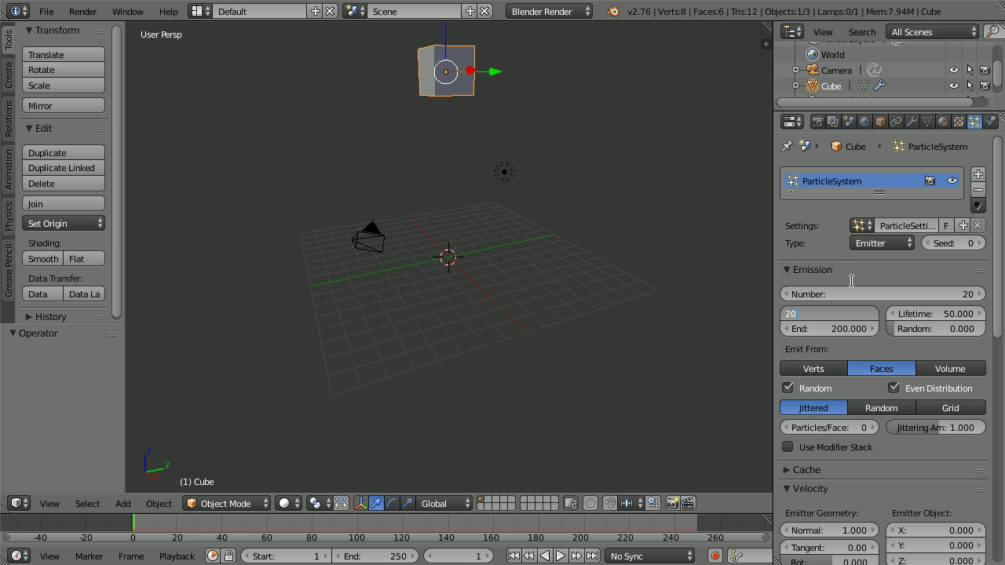
key(Return)
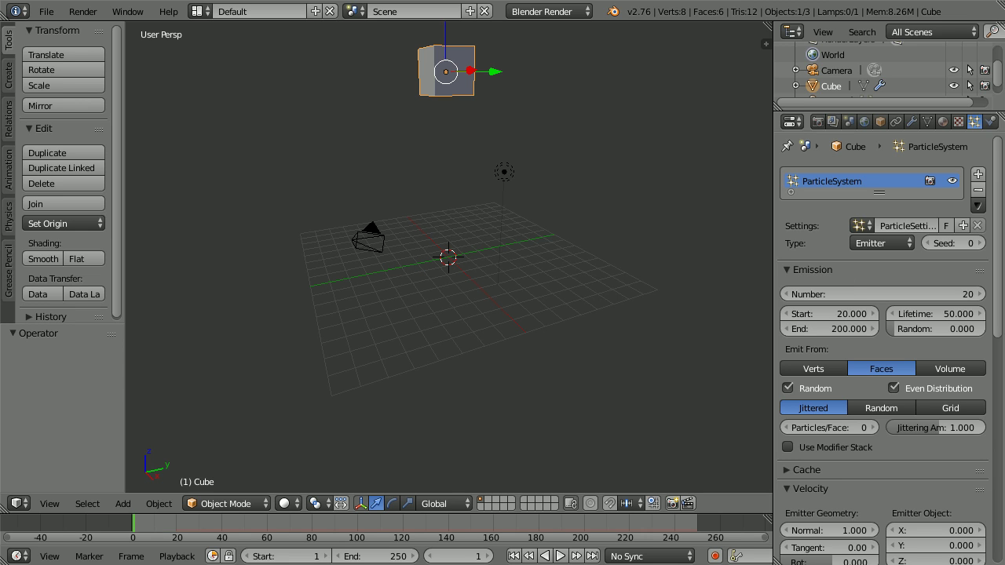
click(837, 328)
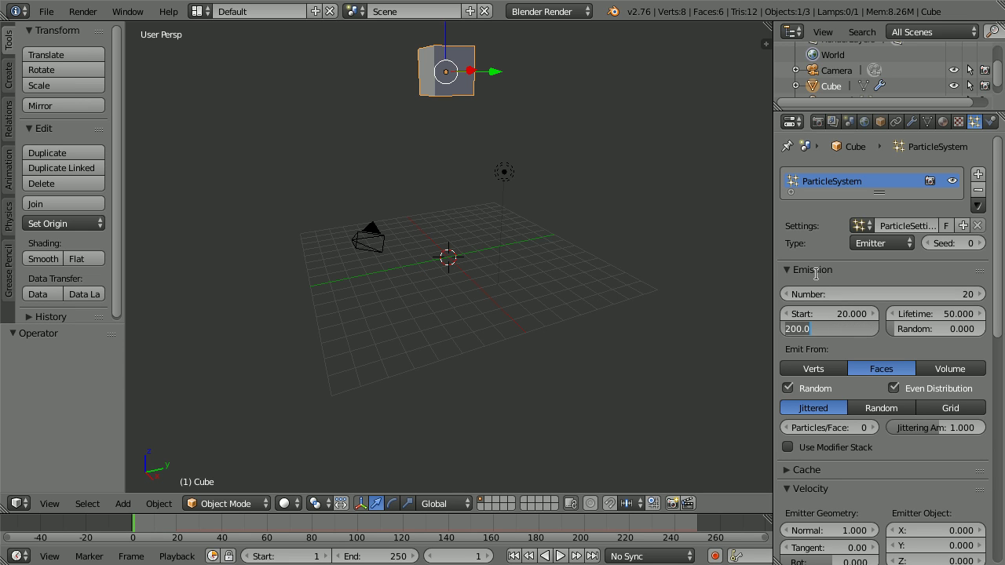
text(40)
key(Return)
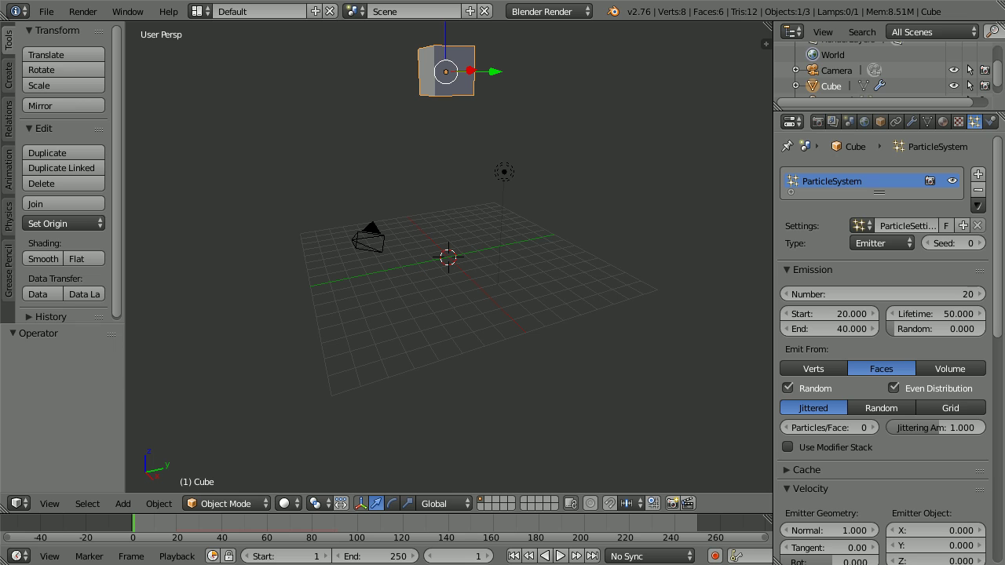
- Set the particle lifetime to 500 frames
click(929, 314)
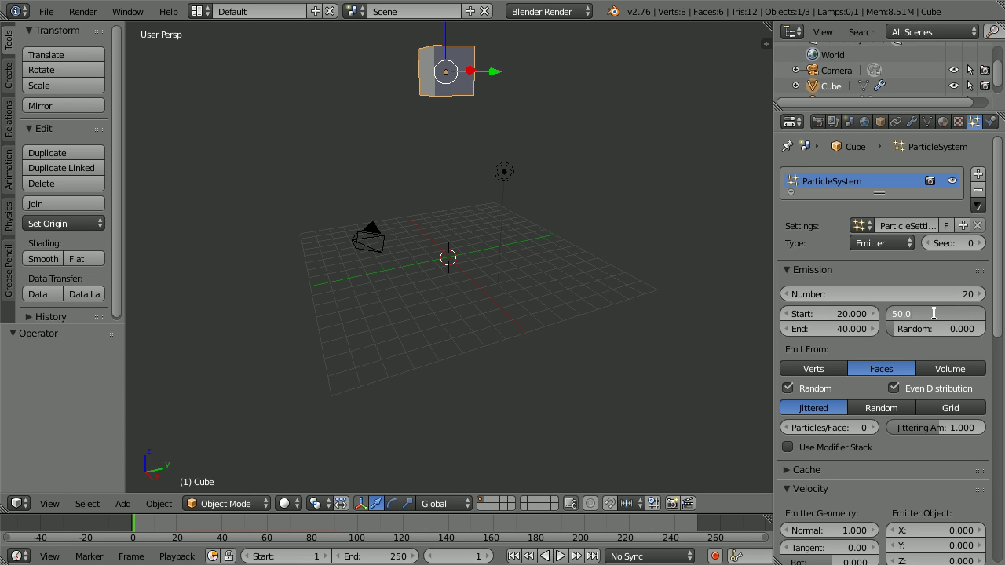
text(50)
key(Return)
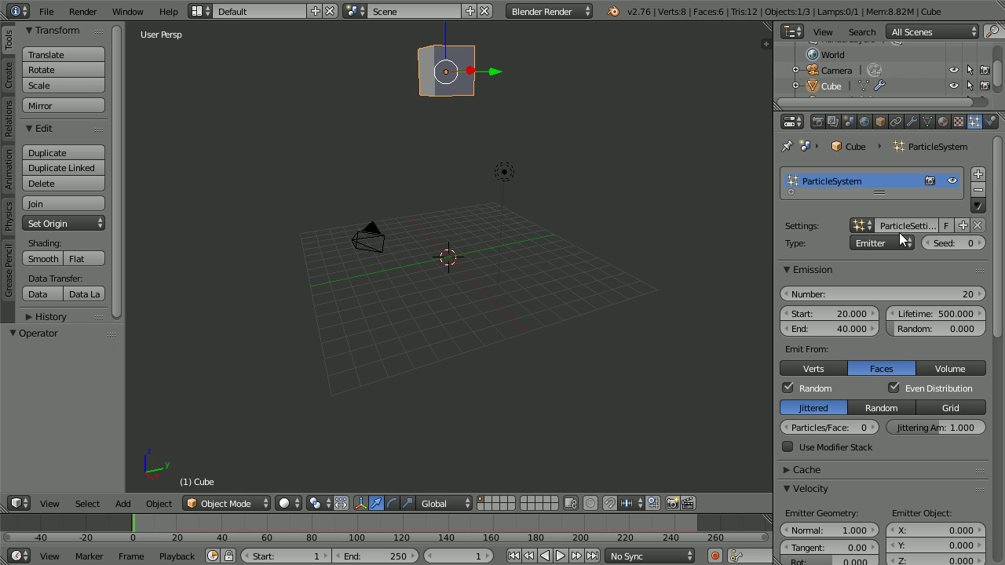
- Add a Monkey mesh and place it beside the cube, about 10 units up in Z and offset along negative Y
click(117, 505)
mouse_move(148, 487)
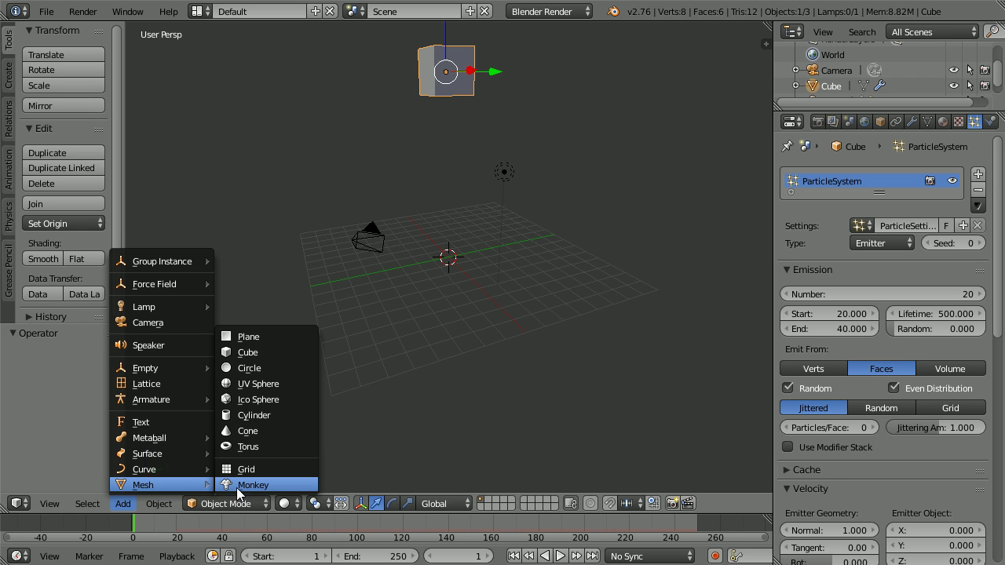
click(282, 485)
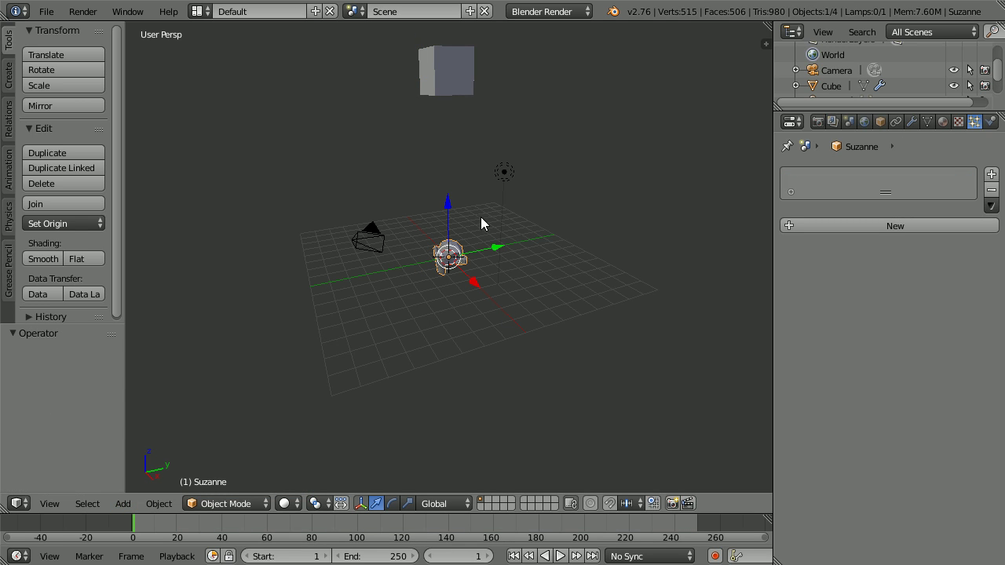
click(448, 202)
click(477, 30)
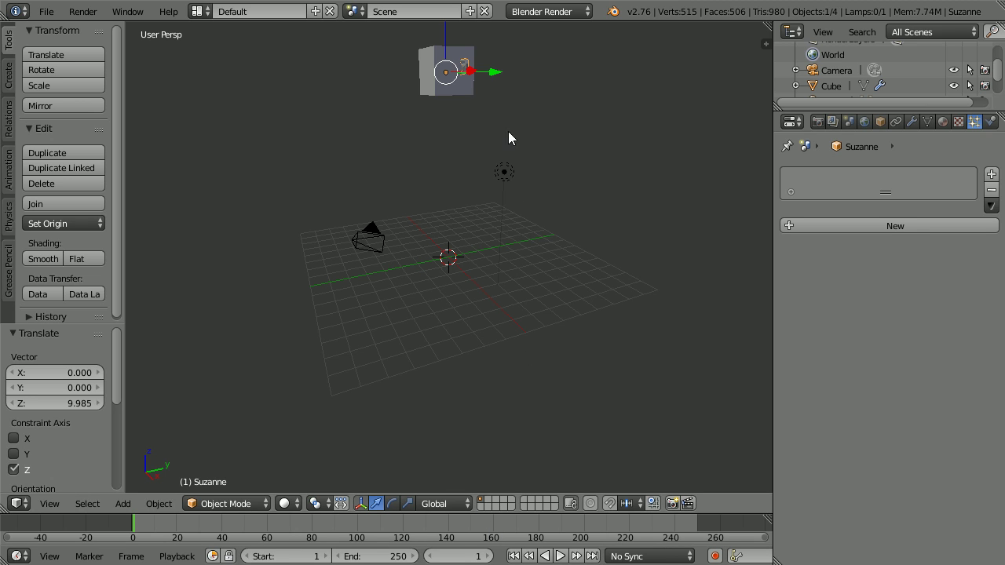
drag(498, 75, 422, 74)
key(ctrl+s)
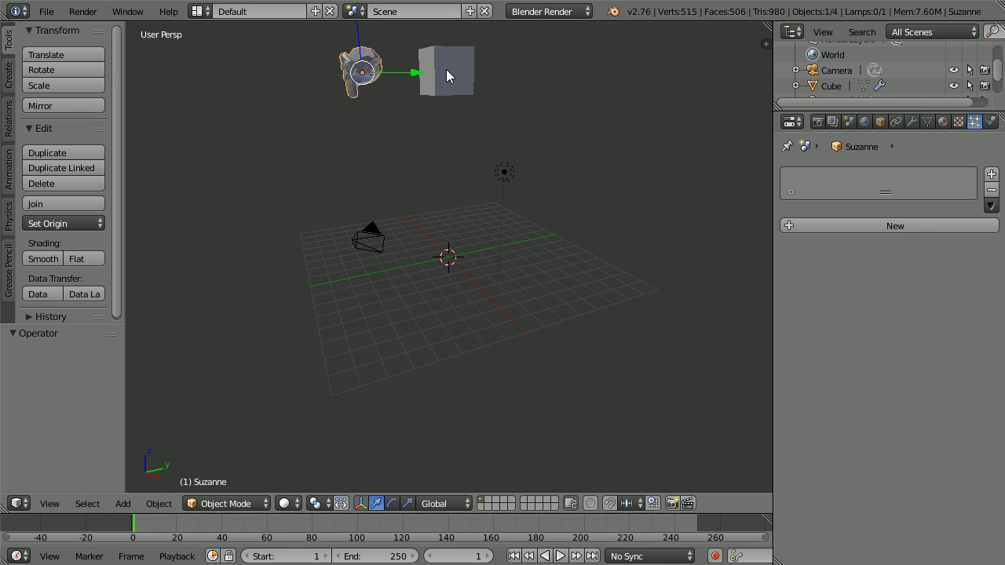
- Render the cube's particles as Object, using Suzanne as the dupli object
right_click(446, 76)
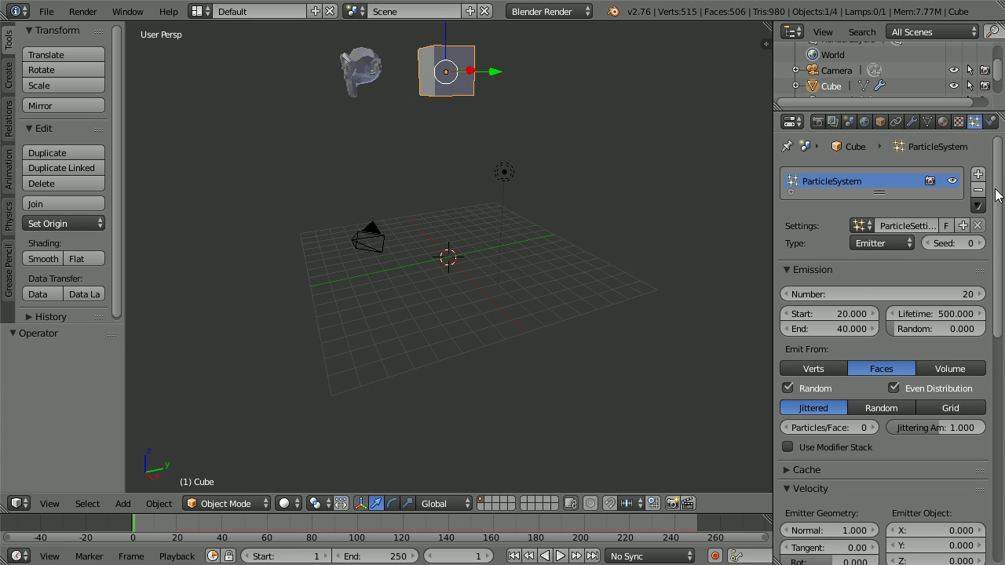
scroll(997, 208, down, 1)
drag(998, 208, 961, 452)
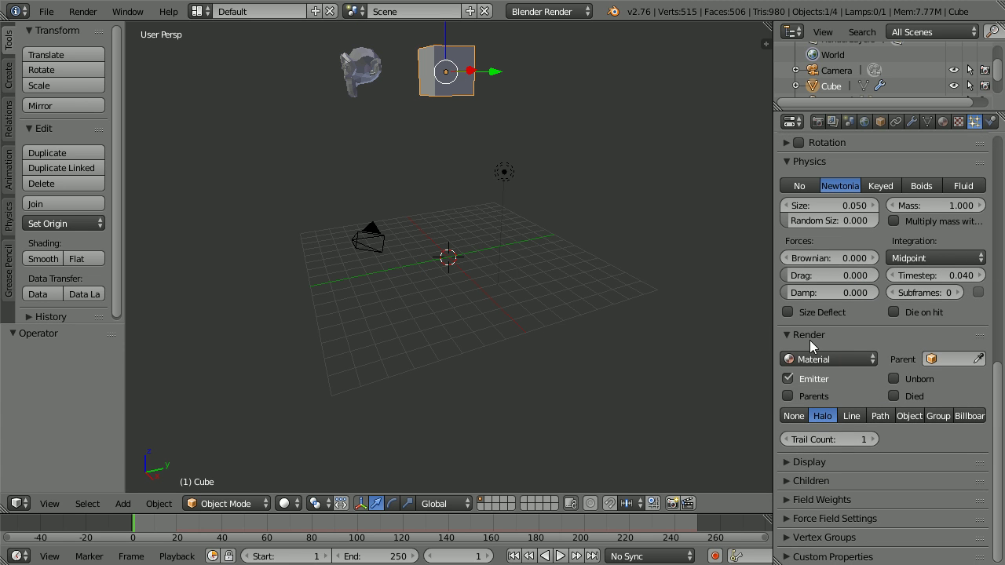
click(911, 414)
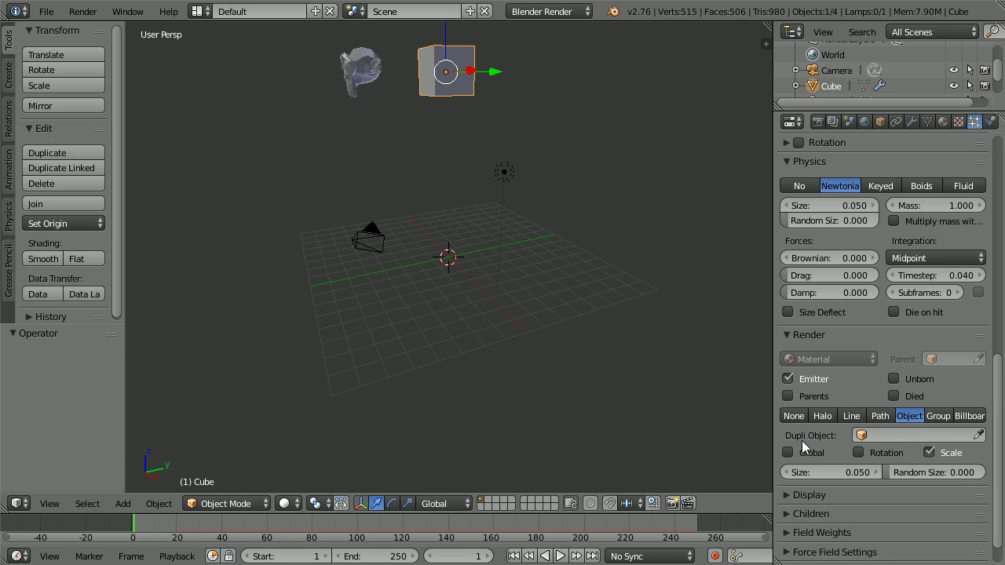
click(902, 436)
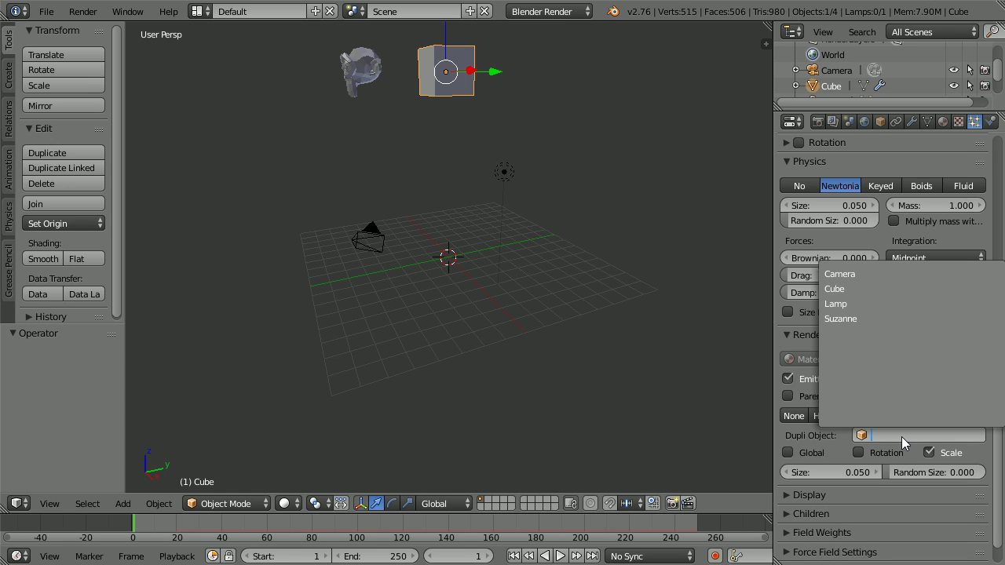
click(875, 318)
- Set the size of the rendered particle objects to 1
click(857, 474)
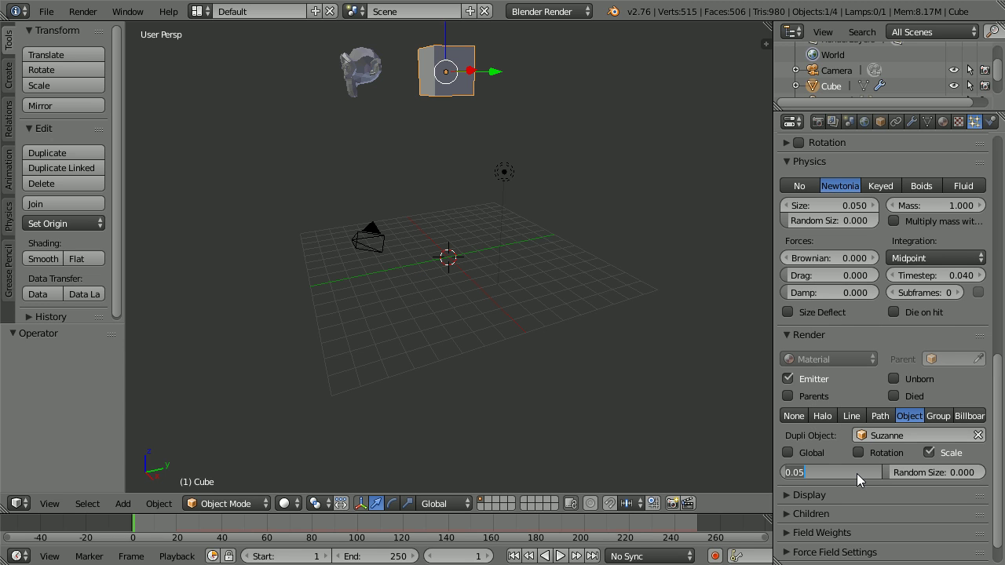
text(1)
key(Return)
- Play the animation to check the falling monkey particles, stop it, and return to frame 1
click(560, 556)
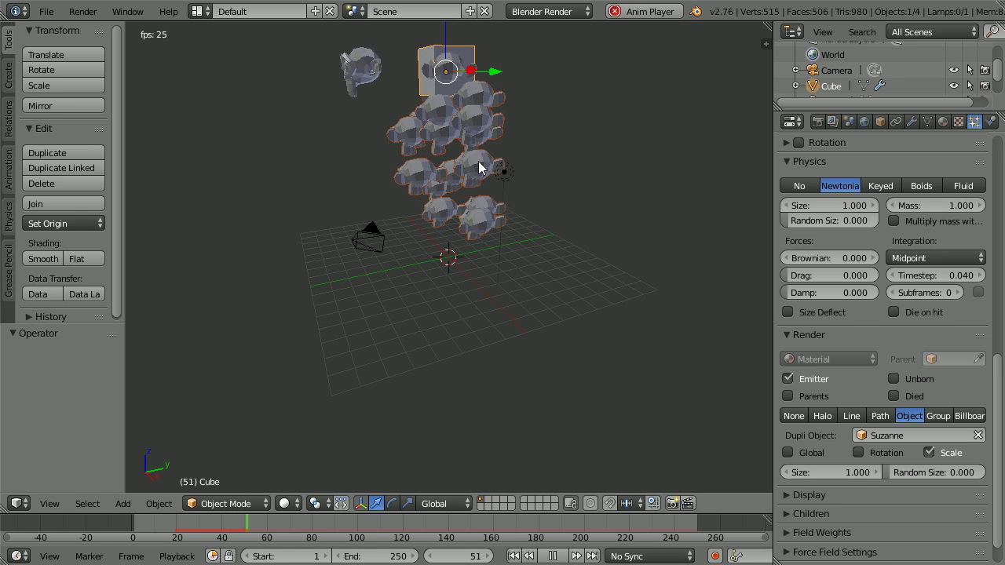
click(555, 555)
click(514, 556)
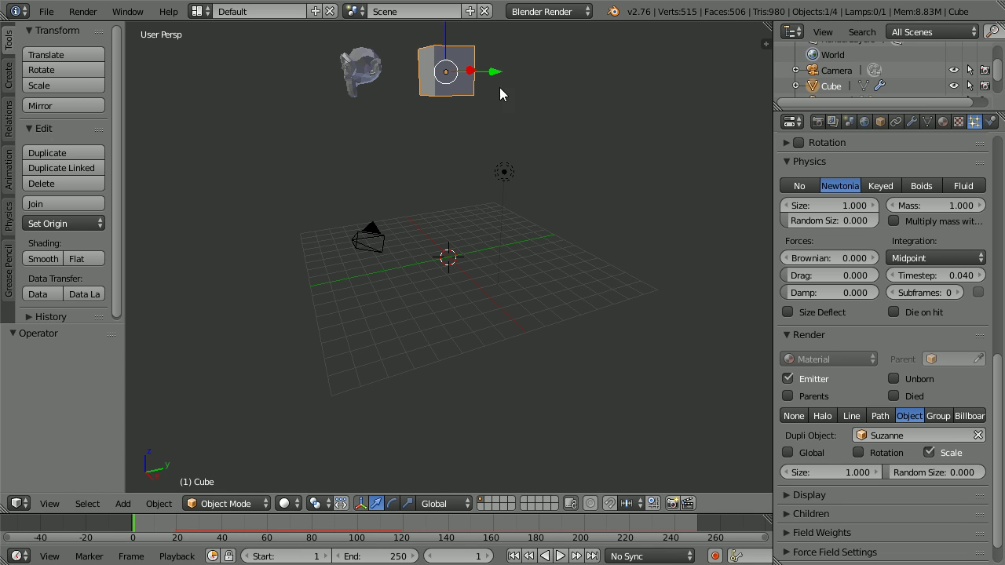
- Add a UV Sphere, raise it to the cube's height, and offset it about 3.9 units along positive Y
click(119, 503)
mouse_move(131, 487)
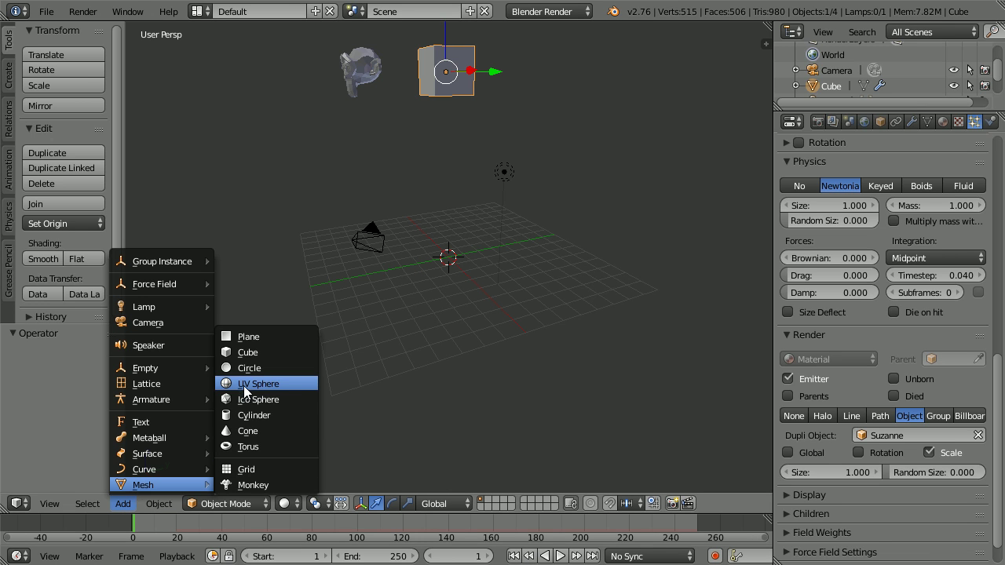
click(291, 384)
drag(447, 206, 453, 488)
drag(495, 76, 563, 76)
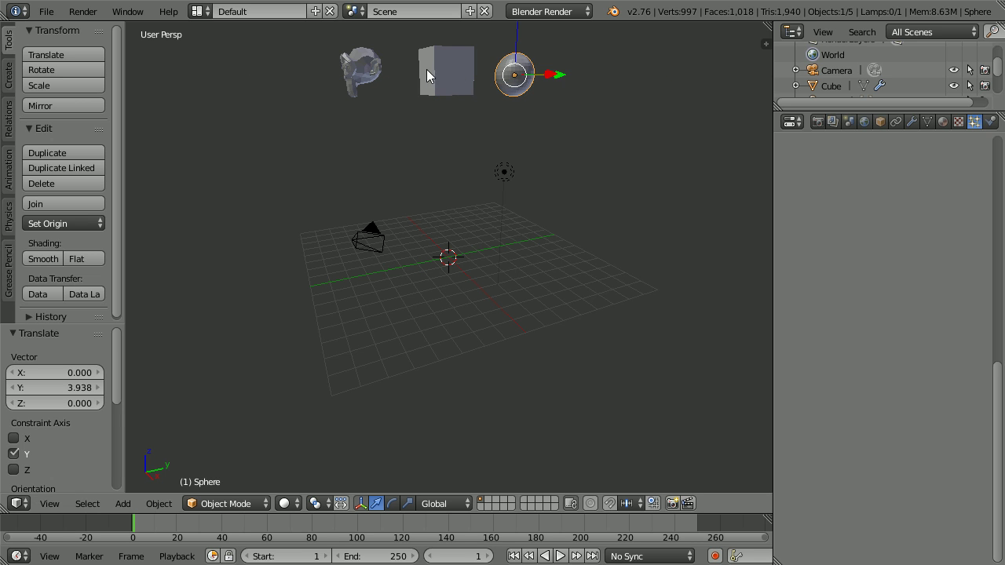
- Change the dupli object of the cube's particle system to Sphere and set the particle size to 0.5
right_click(448, 76)
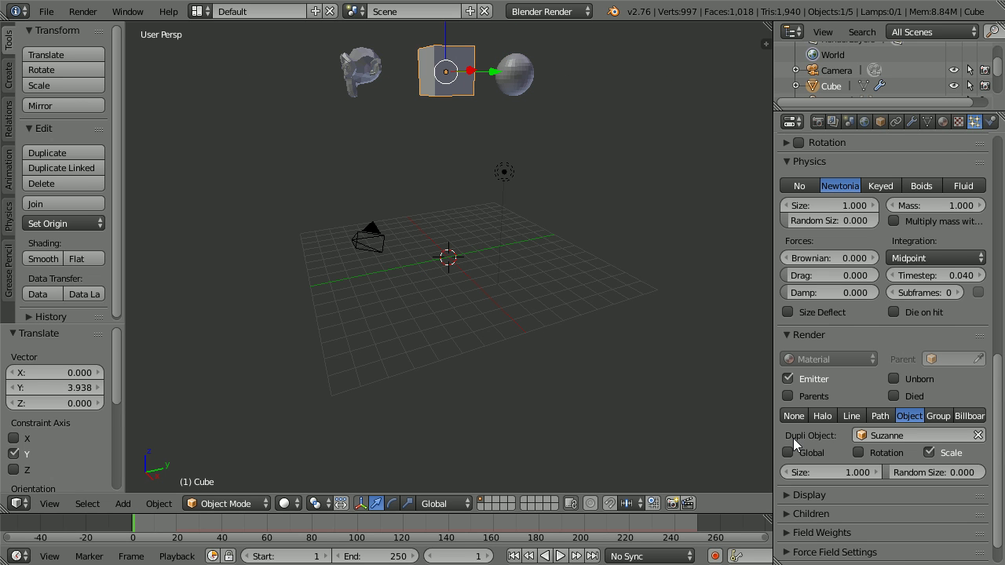
click(874, 435)
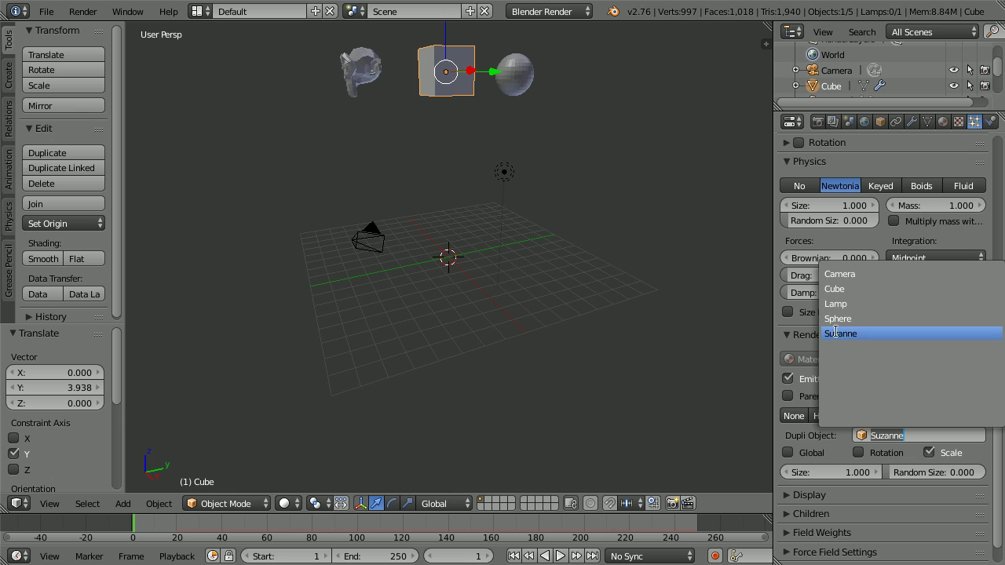
click(882, 318)
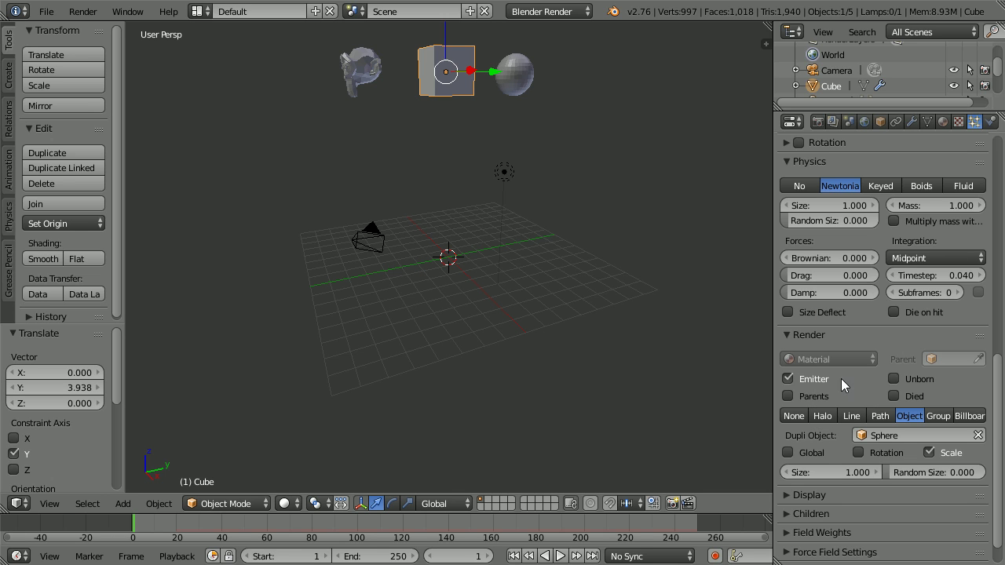
click(852, 472)
key(BackSpace)
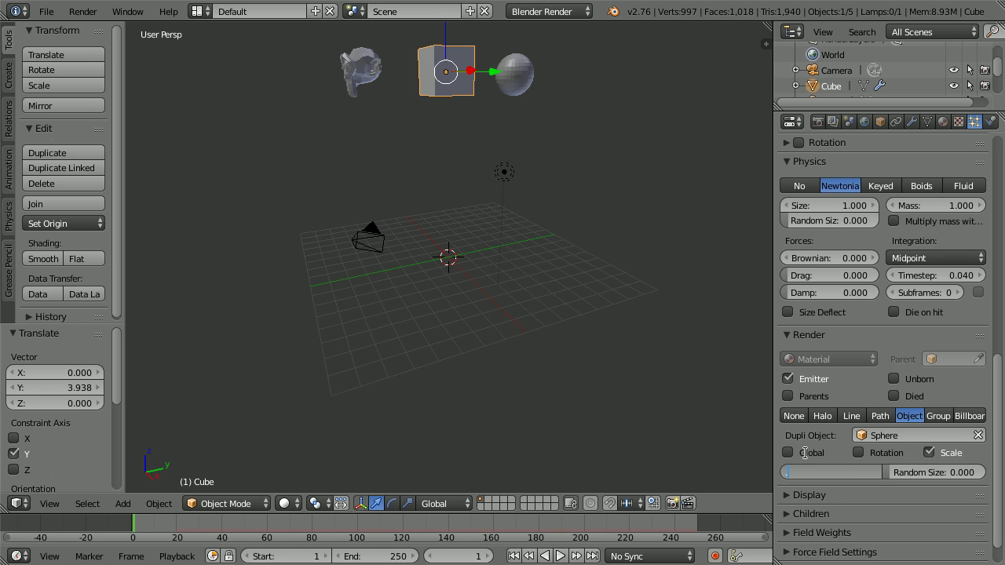
text(.5)
key(Return)
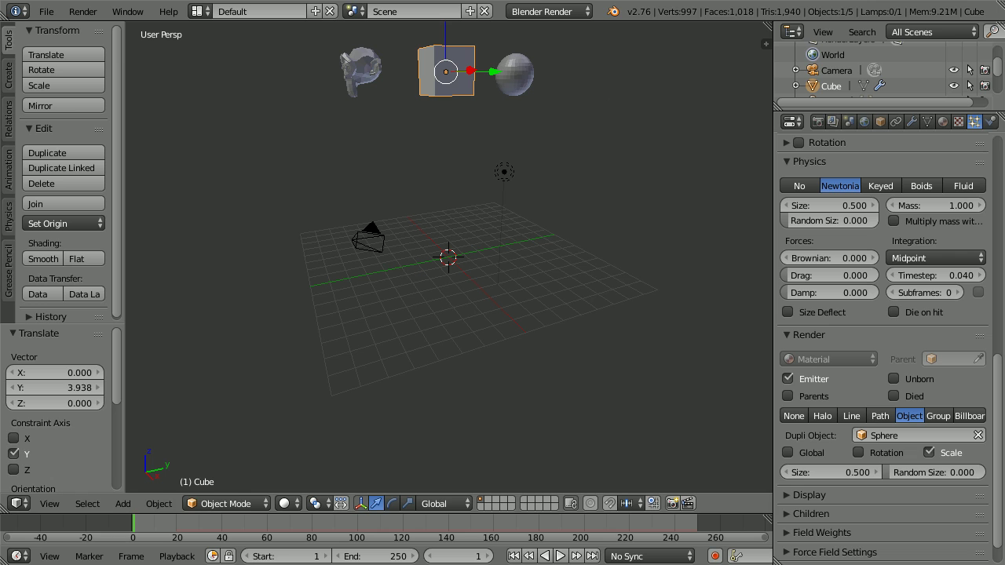
- Add a plane at the origin below the cube and scale it up by a factor of 5
click(124, 506)
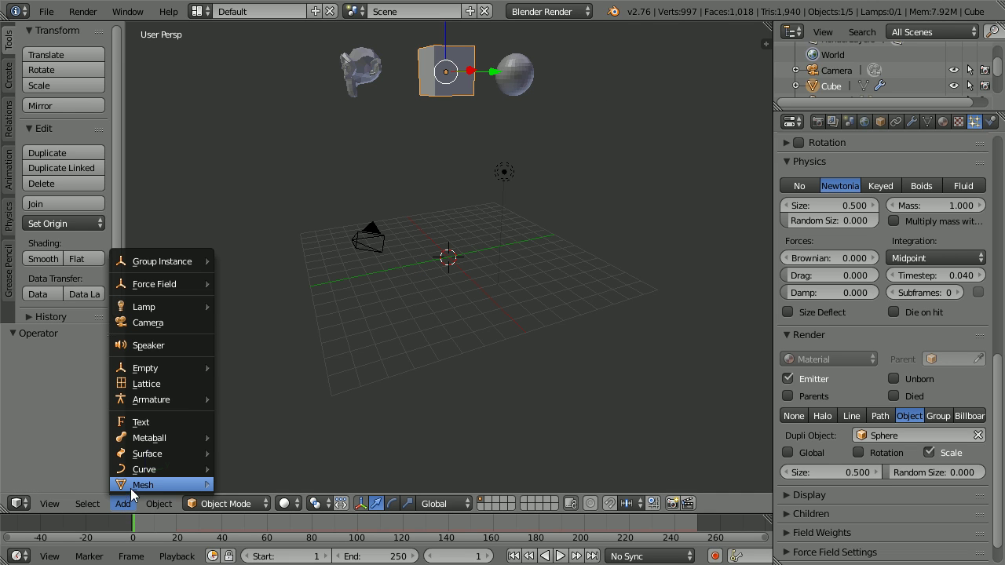
mouse_move(160, 486)
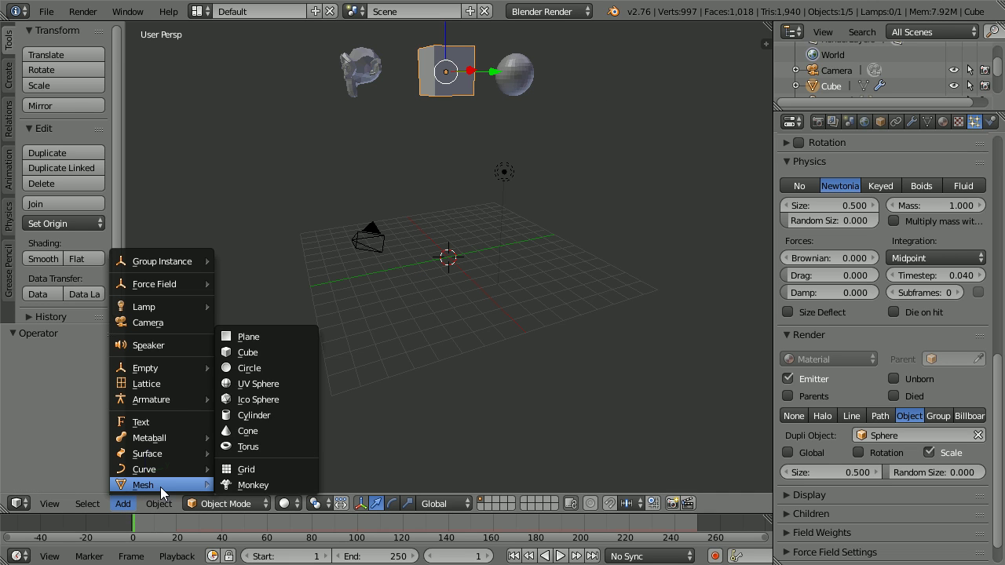
click(273, 339)
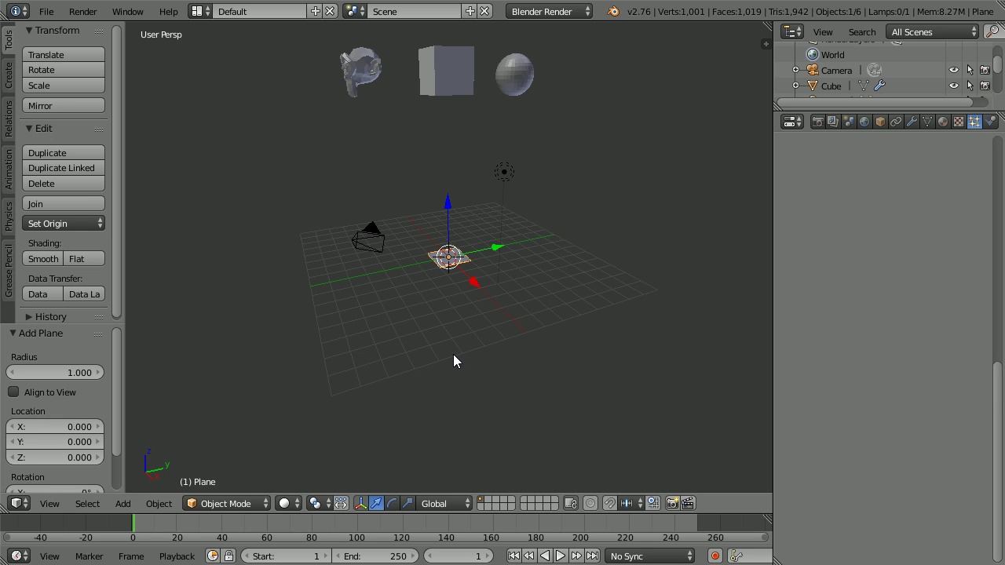
text(s5)
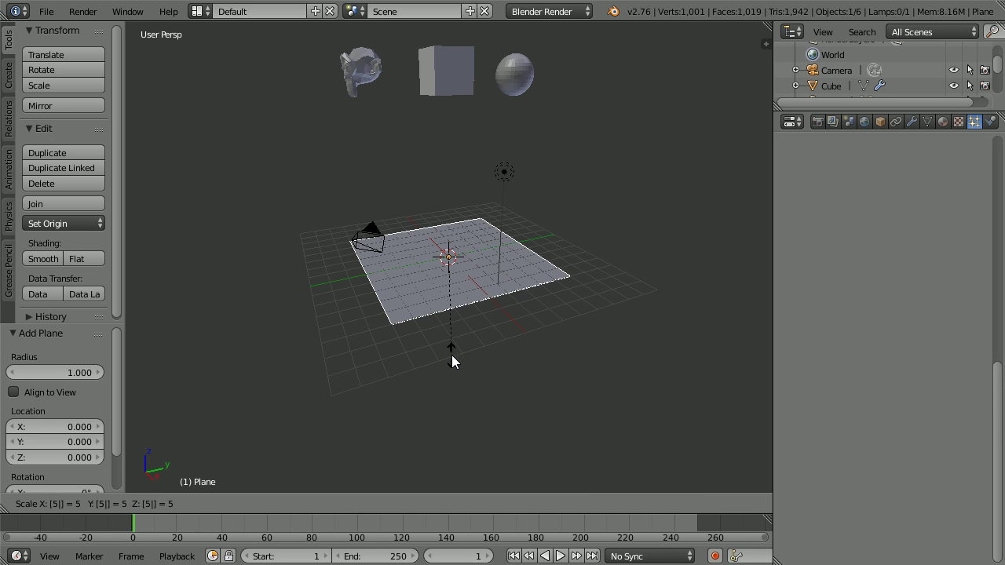
key(Return)
- Play the animation to check how the sphere particles fall past the plane, stop it, and return to frame 1
click(560, 556)
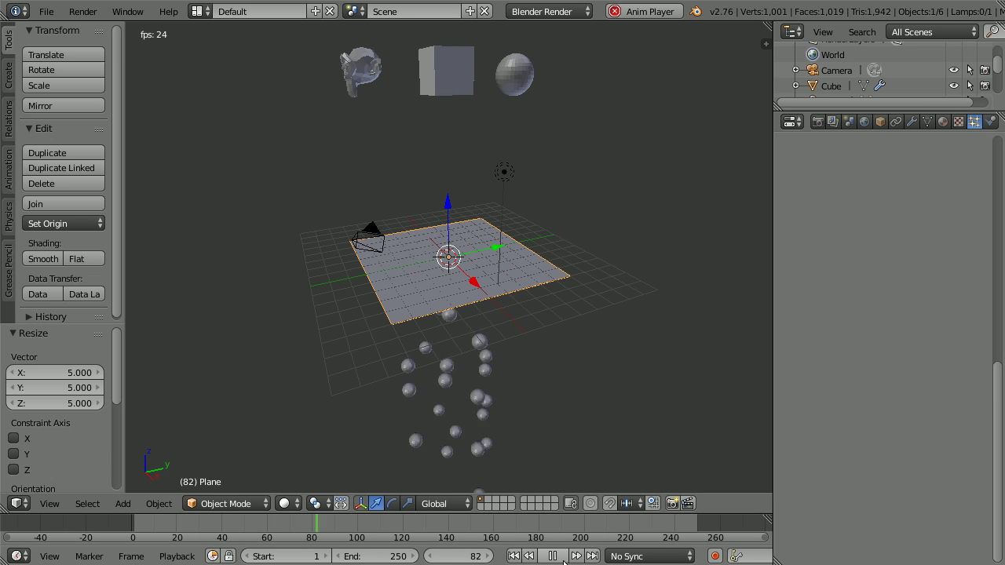
click(553, 556)
click(513, 556)
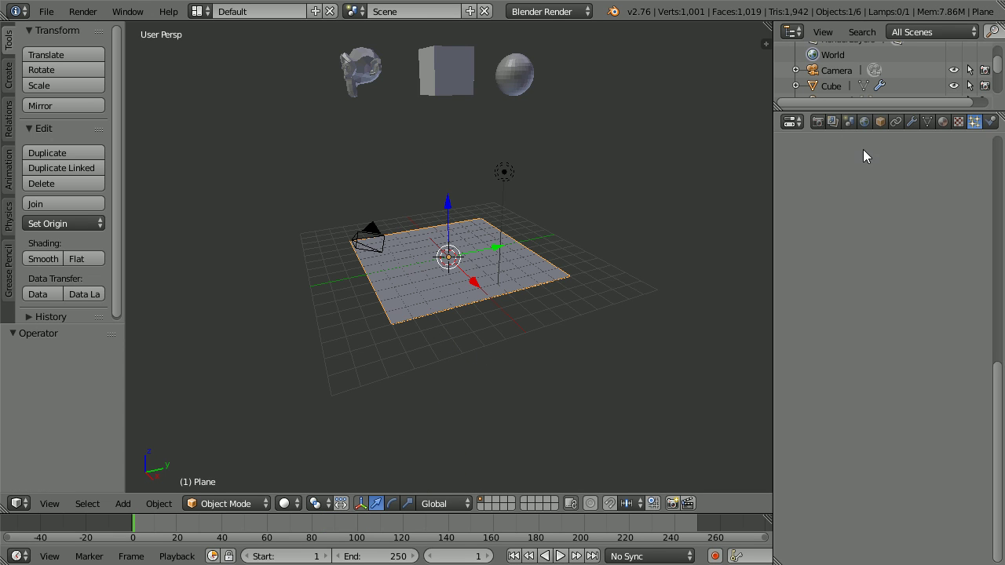
- Enable Collision physics on the plane and play the animation to check the spheres against it, returning to frame 1
click(991, 122)
click(864, 211)
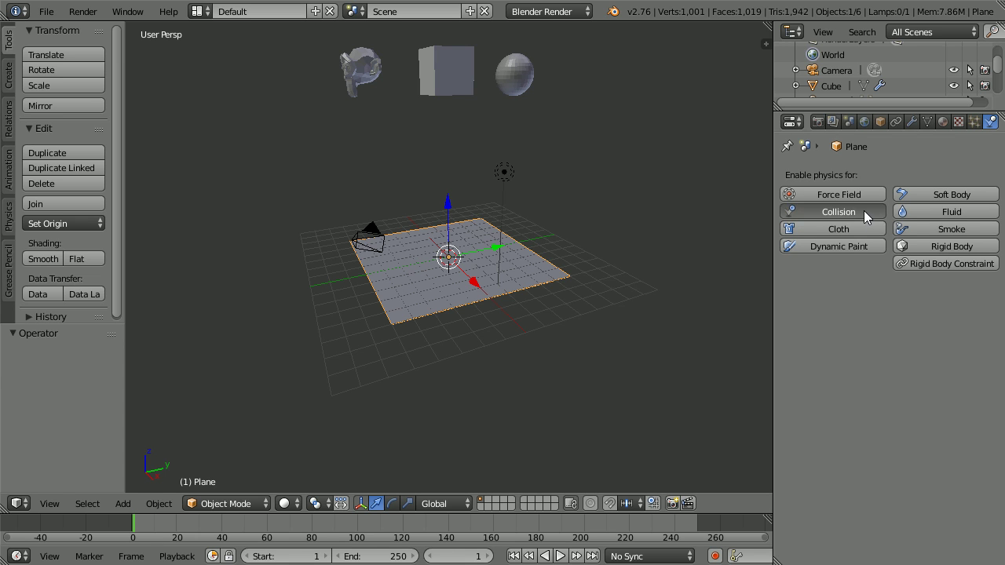
click(561, 554)
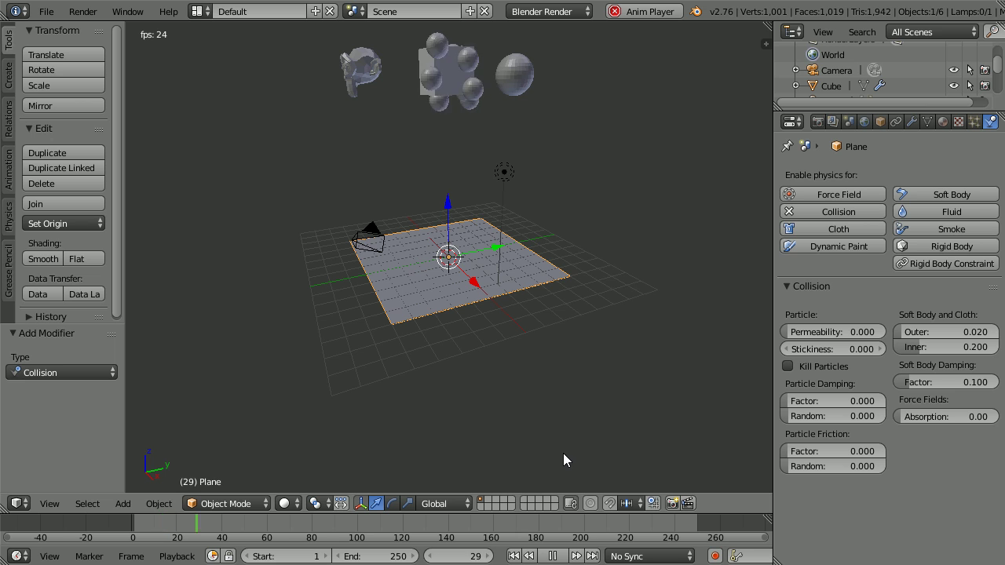
click(561, 556)
click(513, 556)
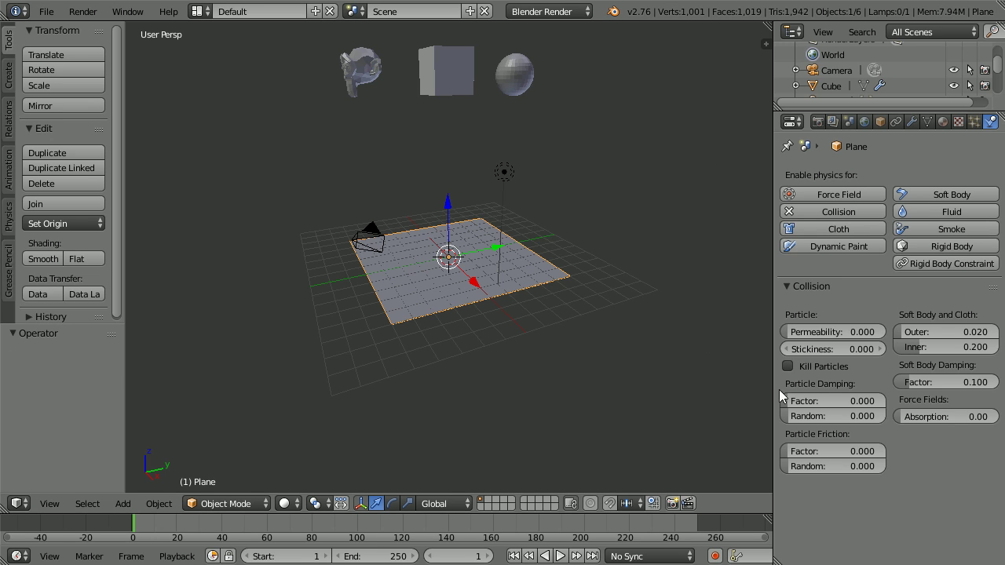
- Set the Particle Damping factor of the plane's collision to 0.2
click(827, 400)
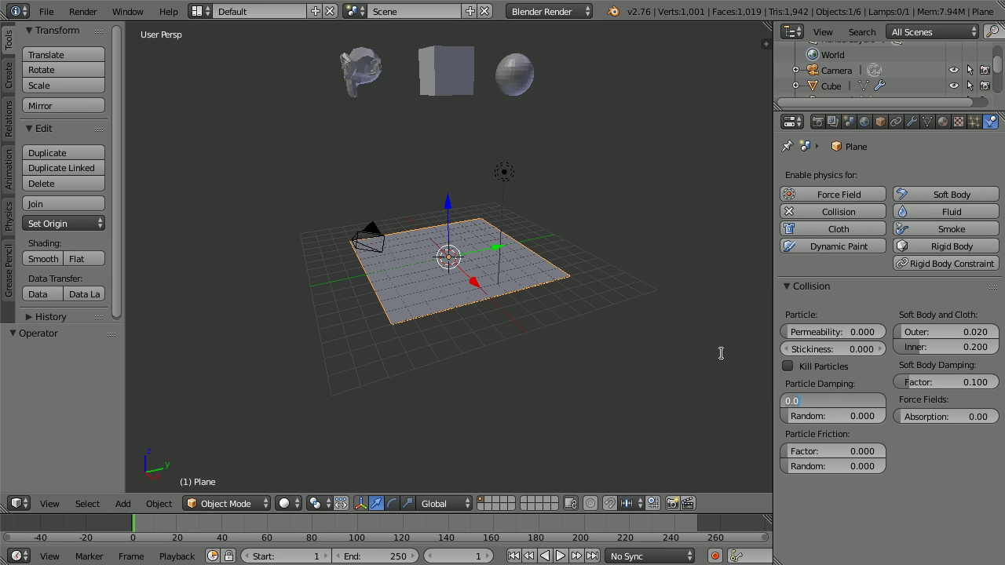
key(BackSpace)
text(0.2)
key(Return)
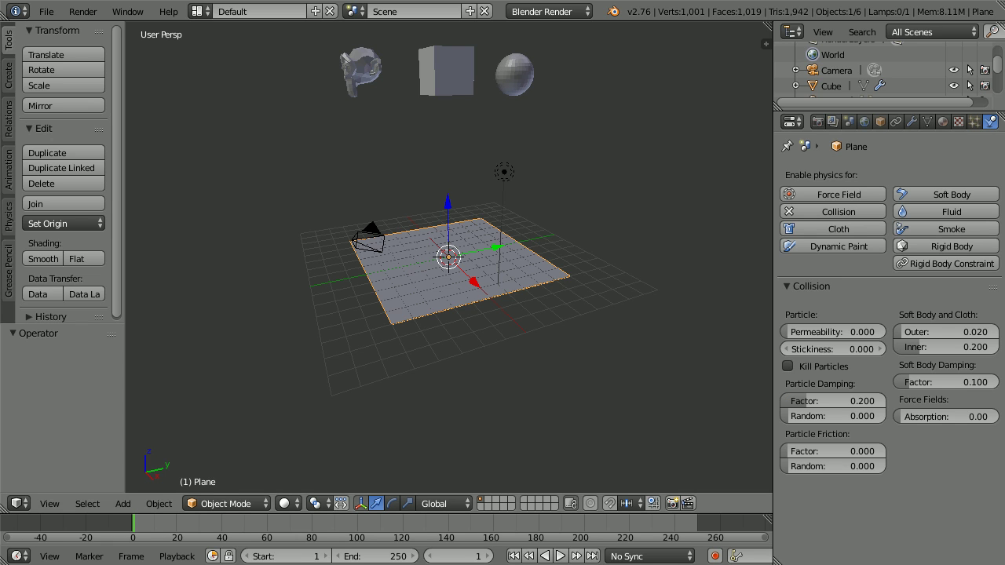
- Enable Size Deflect in the physics settings of the cube's particle system
right_click(446, 92)
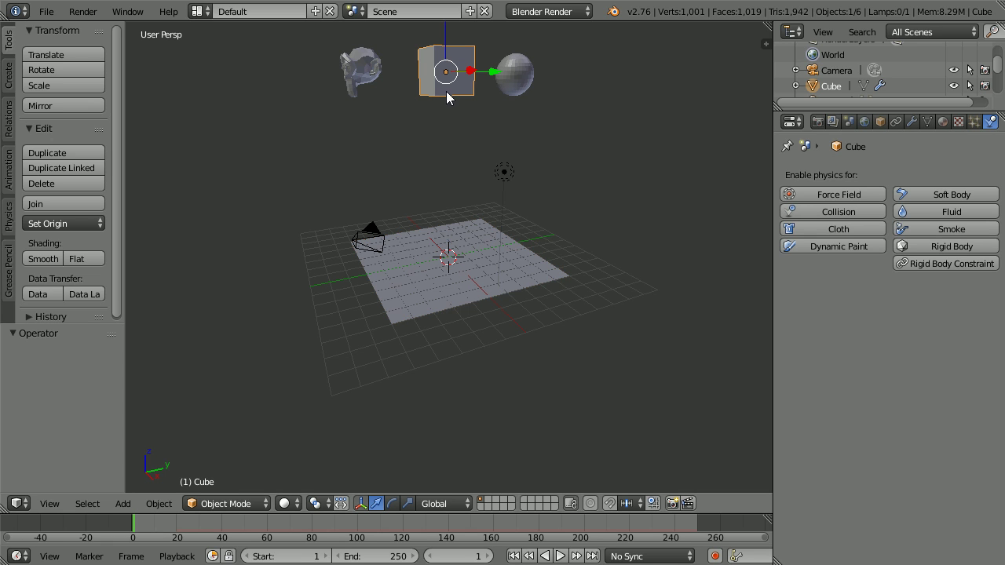
click(974, 121)
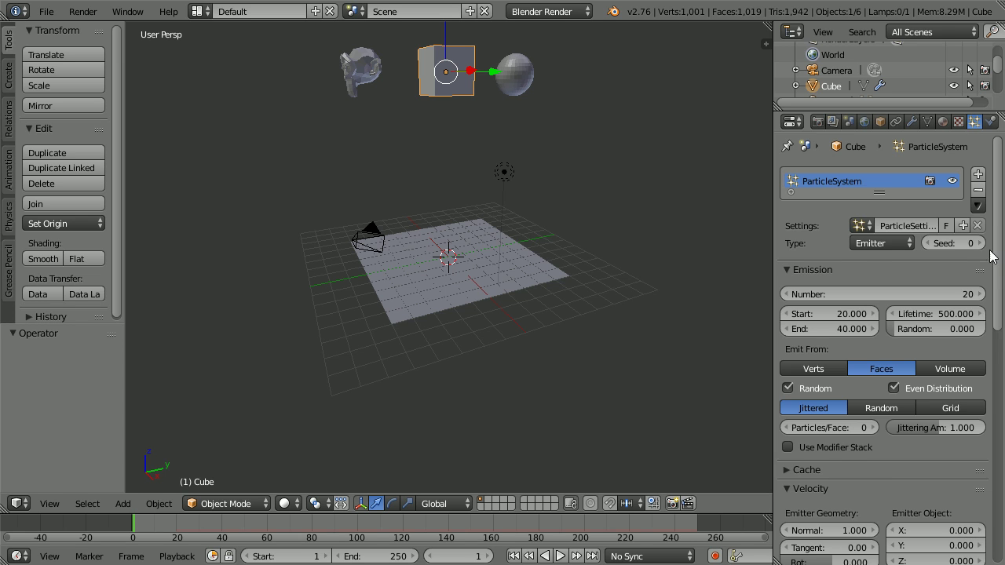
scroll(990, 242, down, 10)
scroll(1002, 356, down, 1)
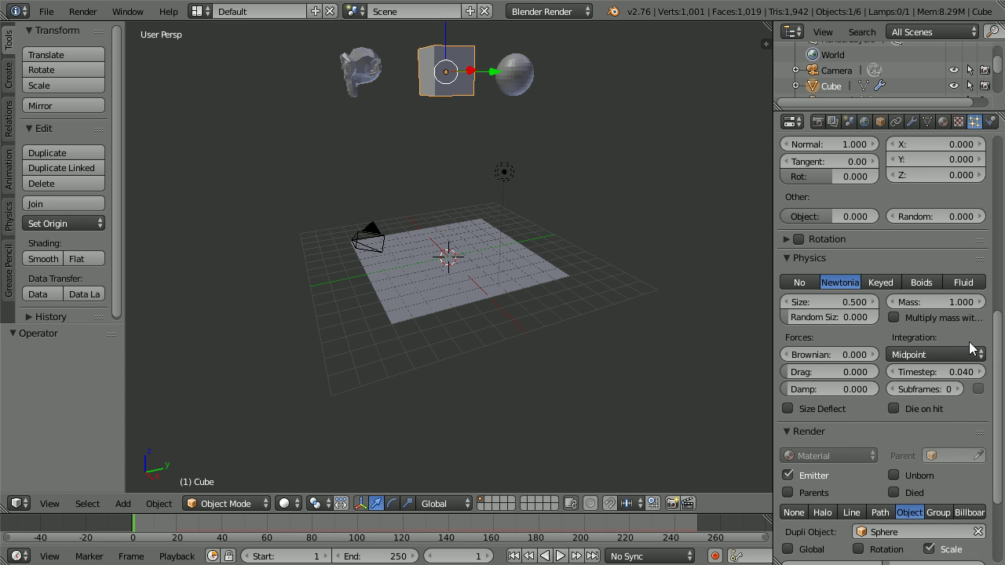
click(788, 409)
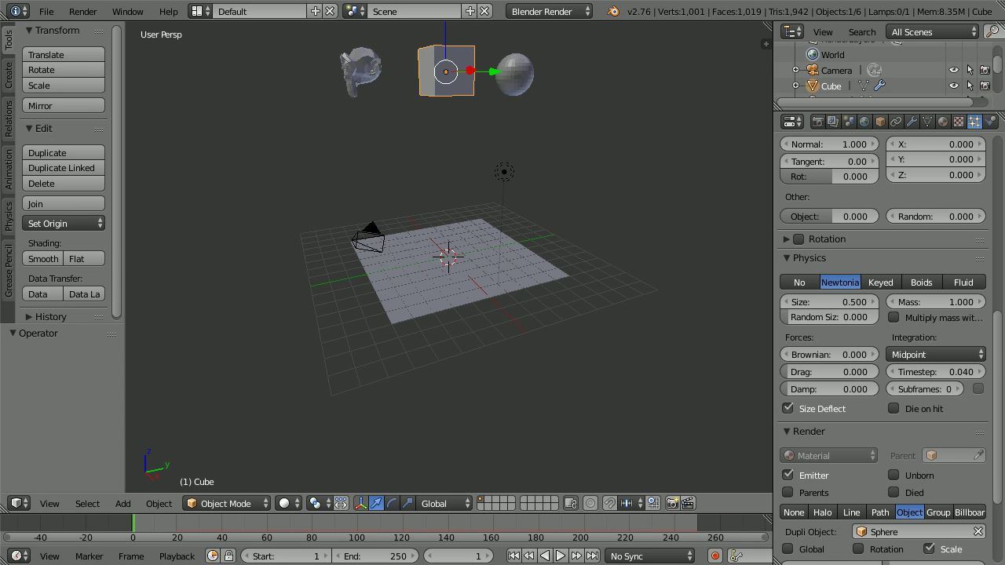
- Give the sphere a new material with a red diffuse colour, and play the animation to check the particles, returning to frame 1
right_click(518, 87)
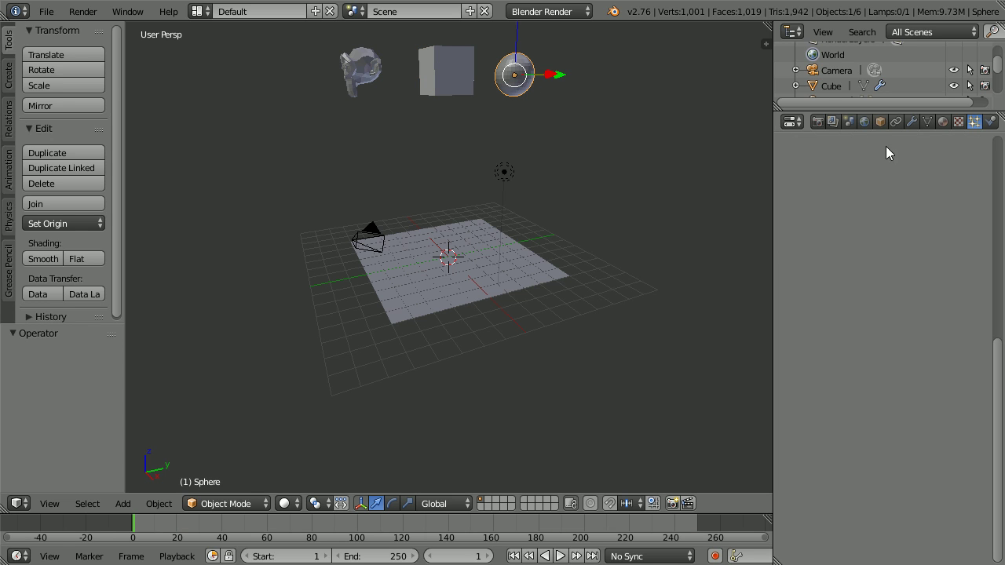
click(943, 122)
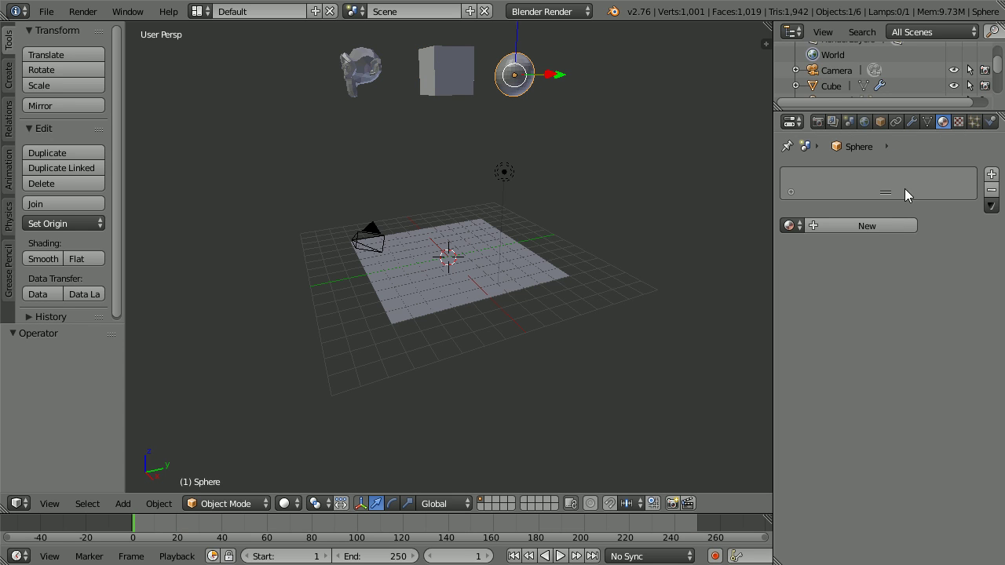
click(867, 226)
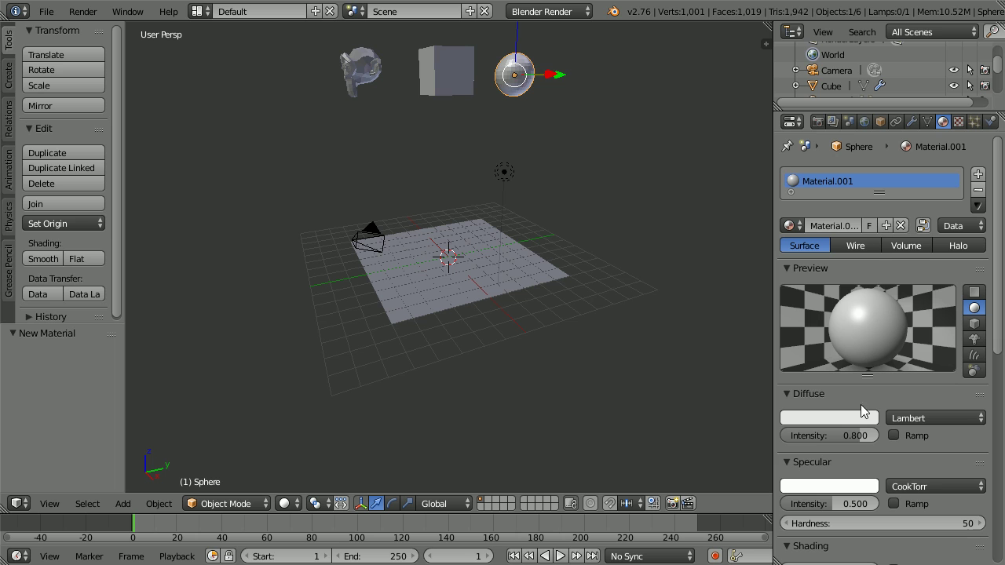
click(848, 420)
drag(831, 385, 743, 413)
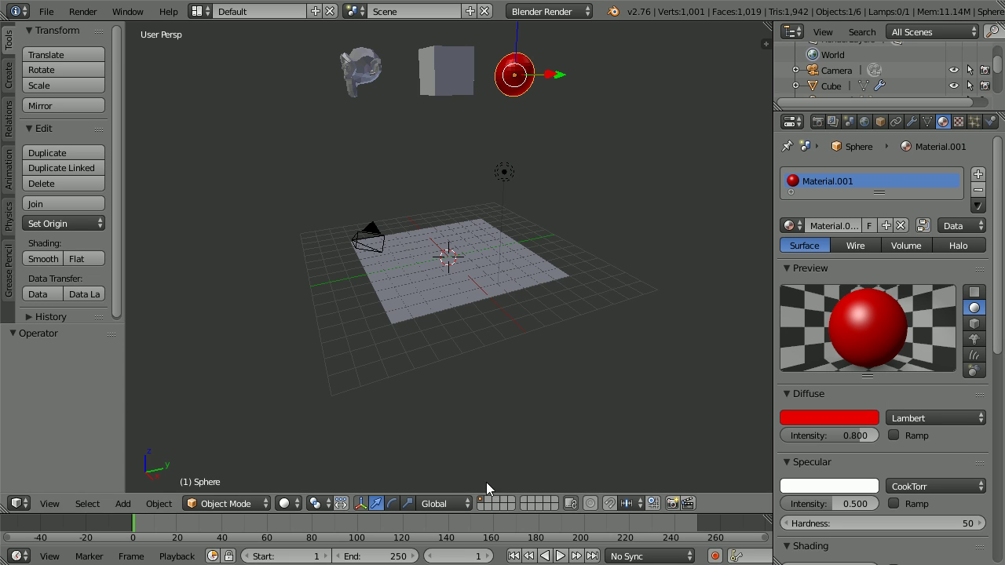
click(560, 556)
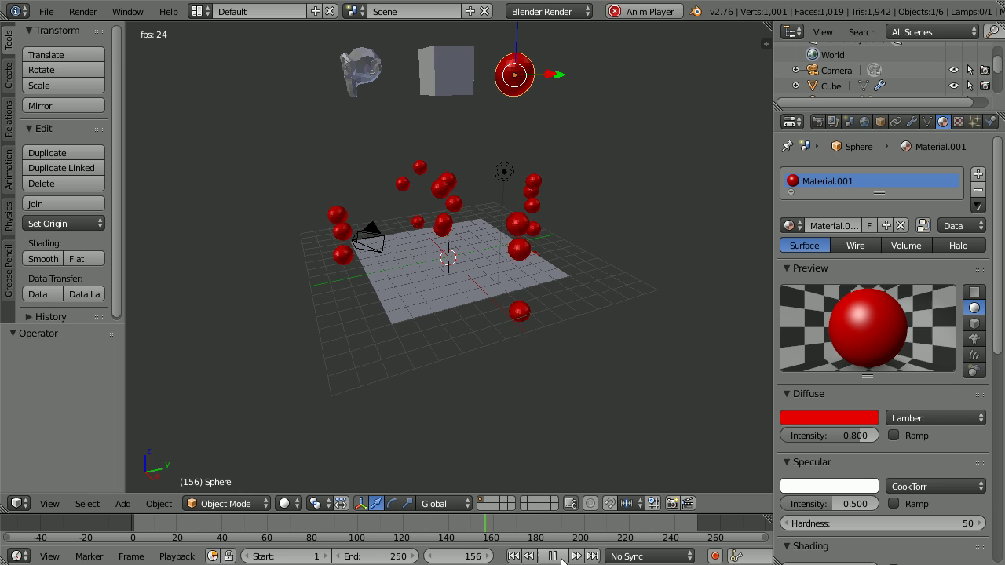
click(514, 556)
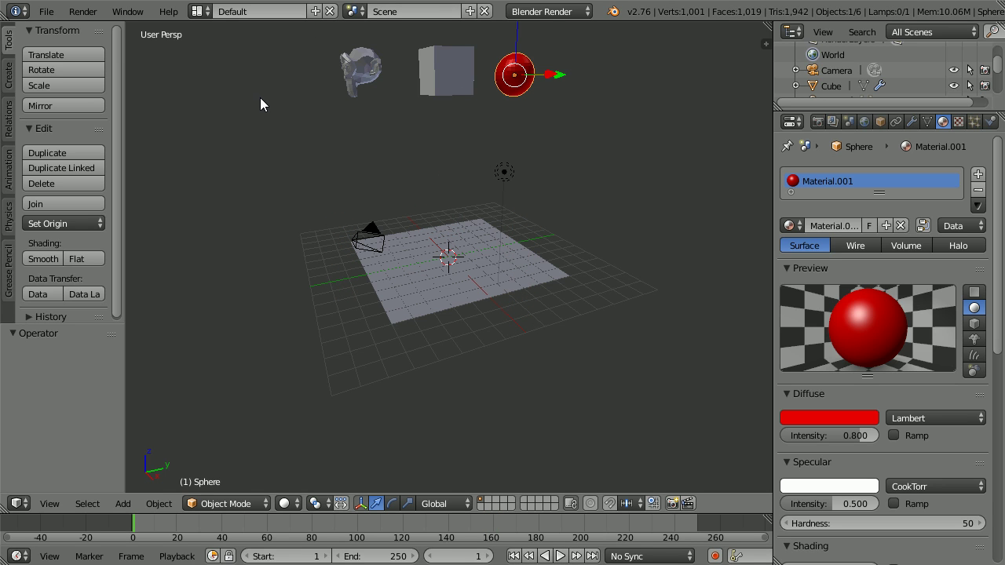
- Start a new file from the default startup scene and widen the properties editor
click(46, 12)
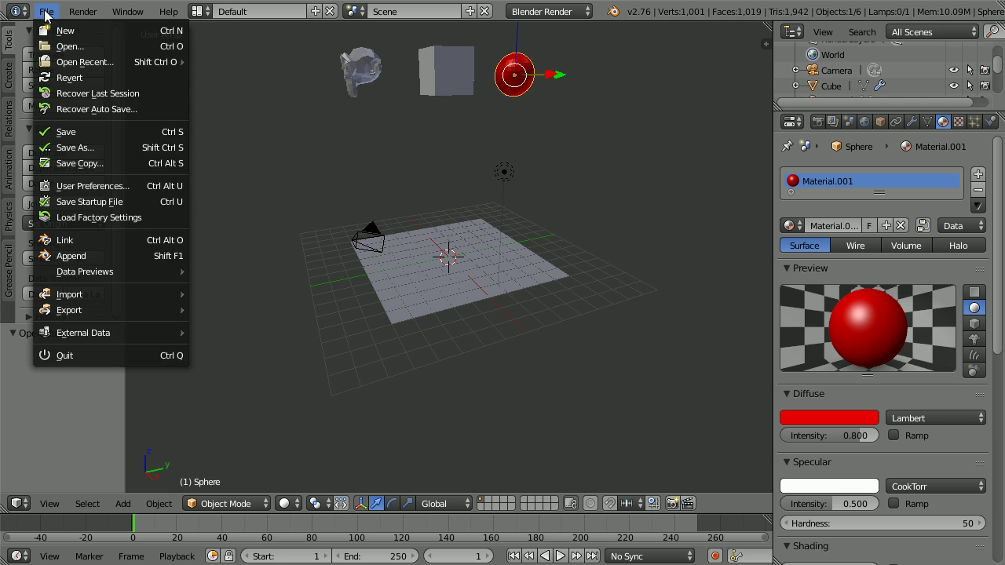
click(68, 30)
click(73, 43)
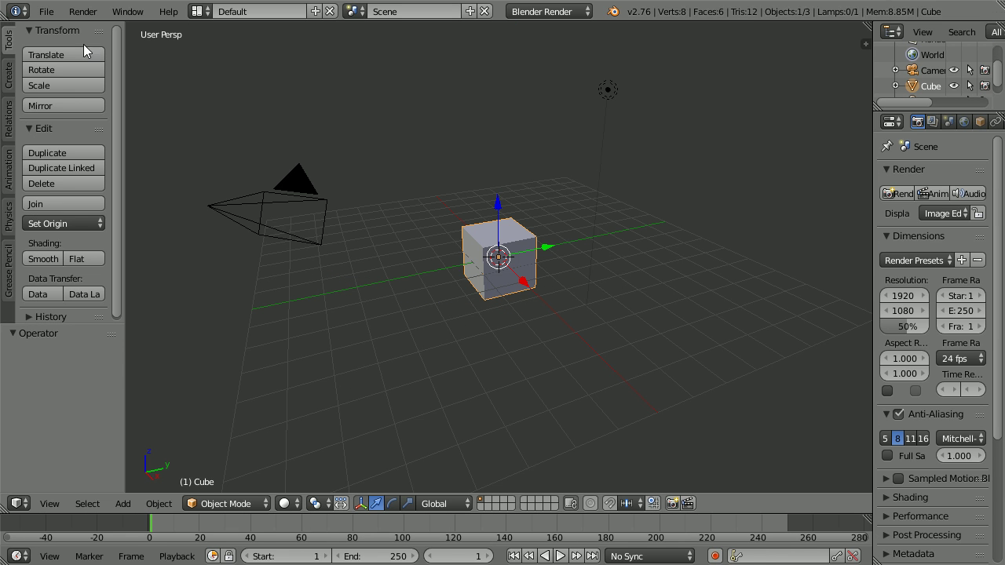
drag(875, 170, 779, 201)
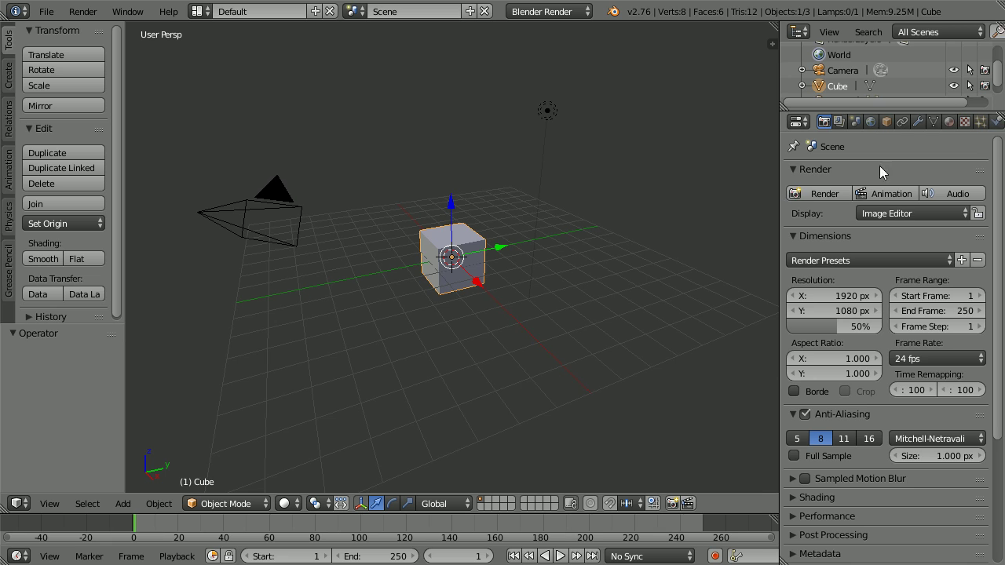
- Add a particle system to the default cube and set its emission number to 10000
click(981, 123)
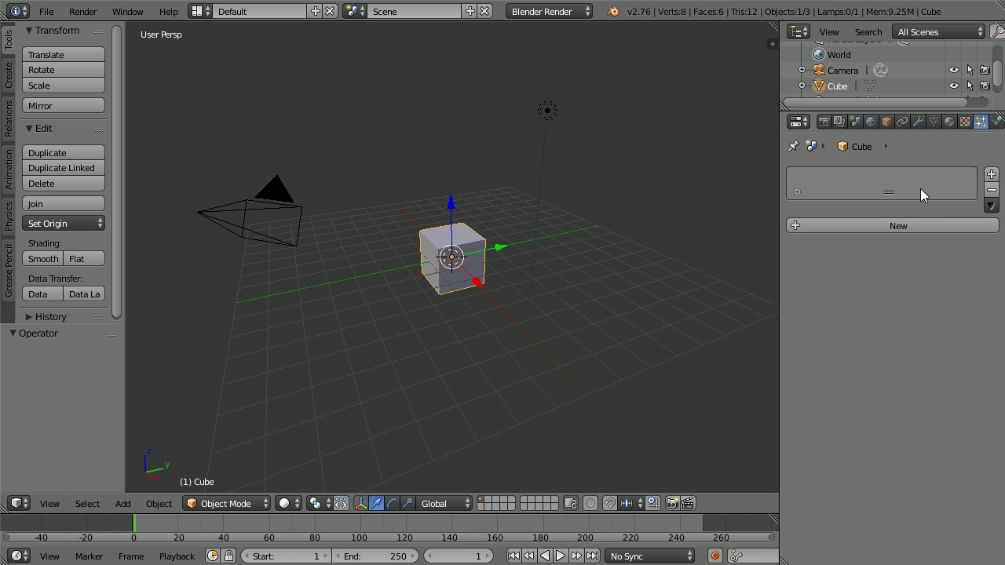
click(913, 226)
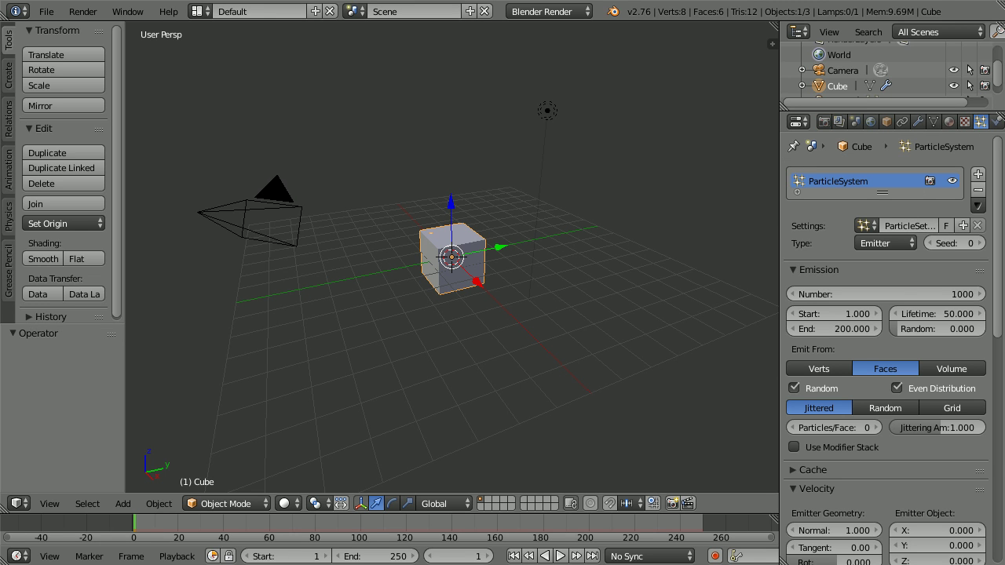
click(900, 294)
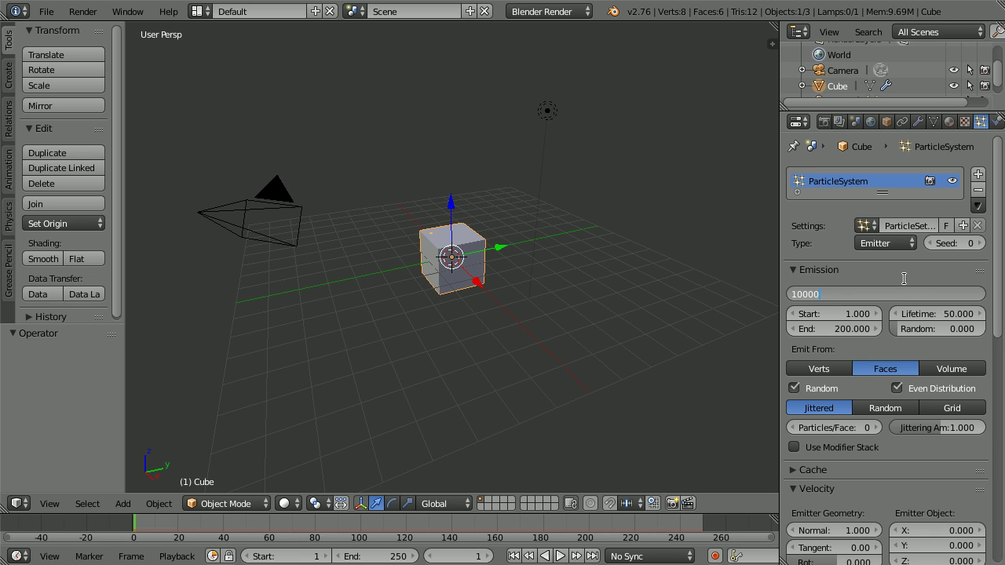
key(Return)
- Set the first force field type of the cube's particle system to Vortex
drag(1000, 274, 1000, 556)
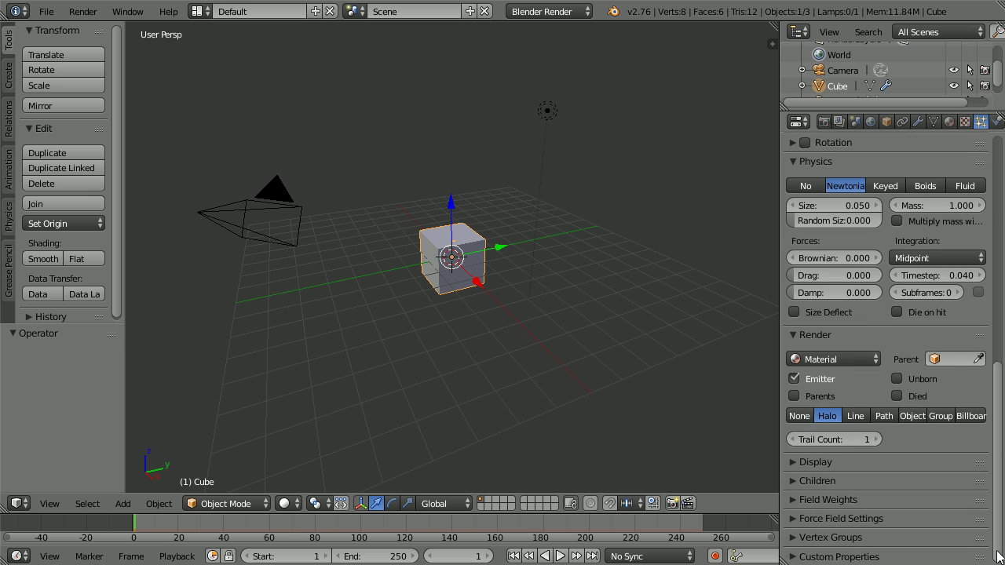
click(793, 520)
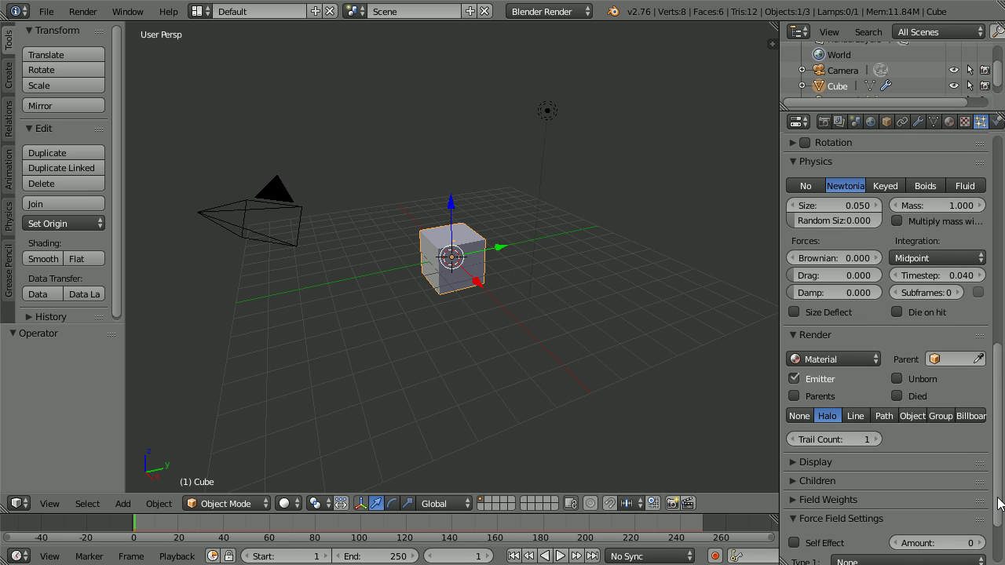
scroll(997, 505, down, 3)
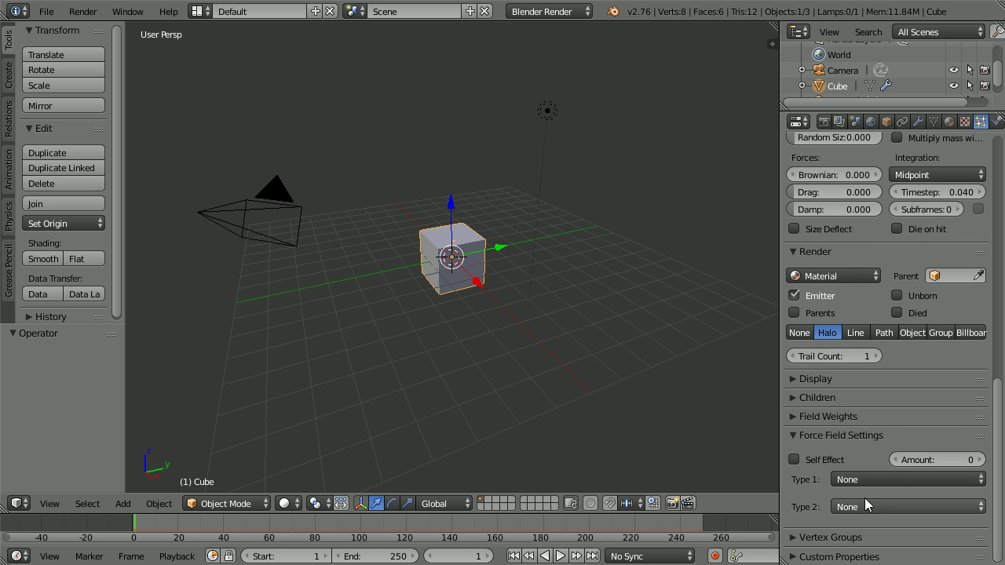
click(862, 480)
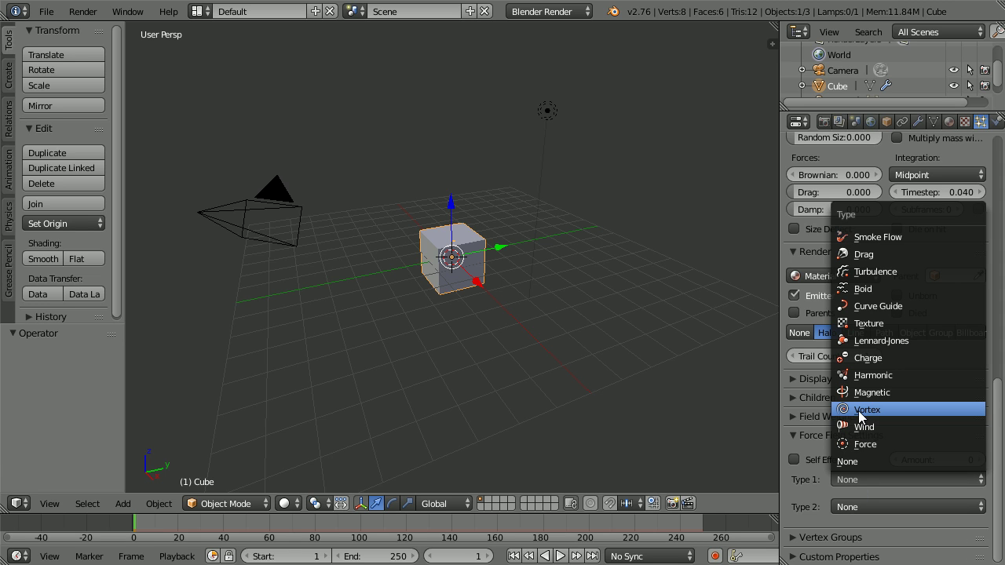
click(927, 414)
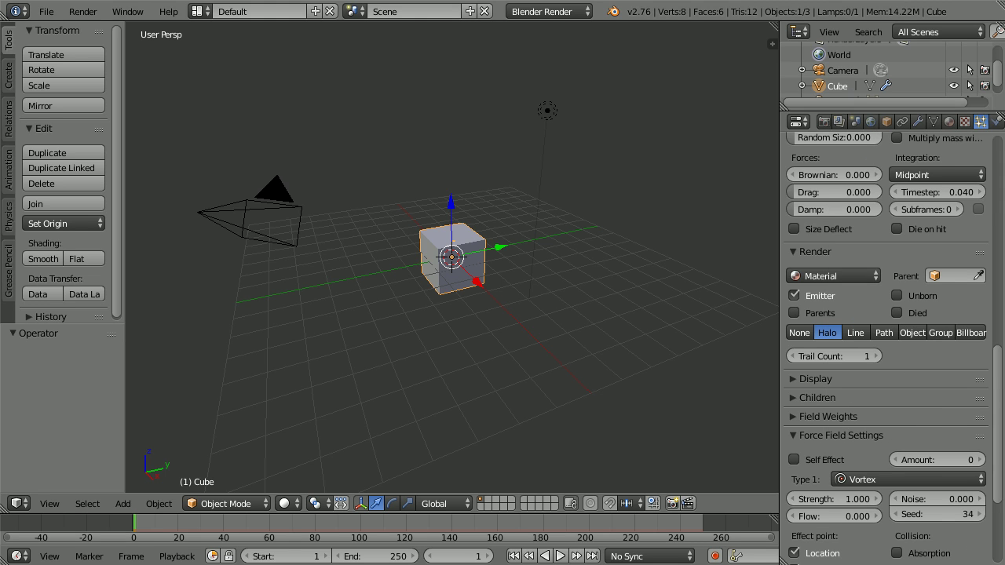
- Enable Self Effect for the particles' vortex force field and set its amount to 4
click(794, 460)
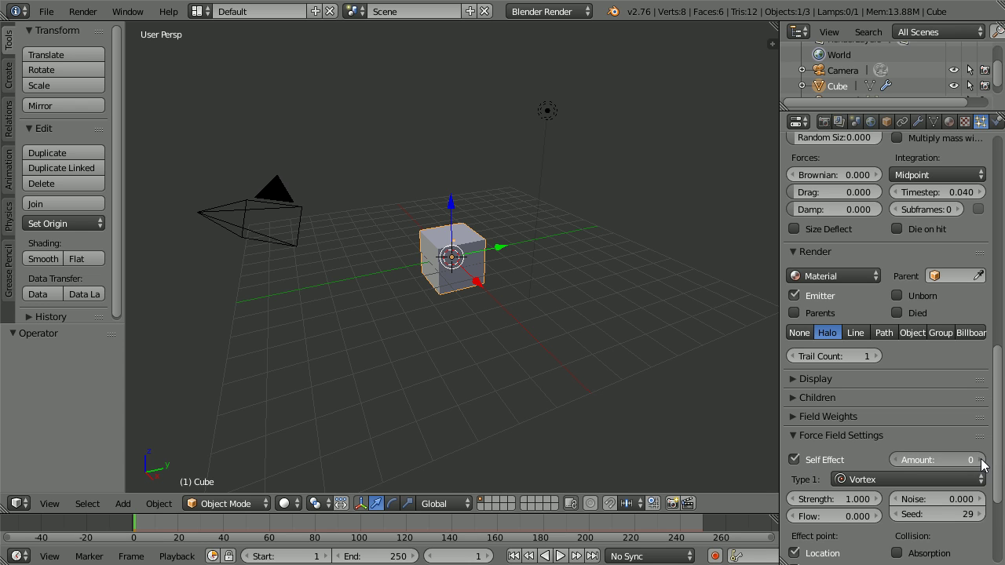
click(981, 460)
click(981, 460)
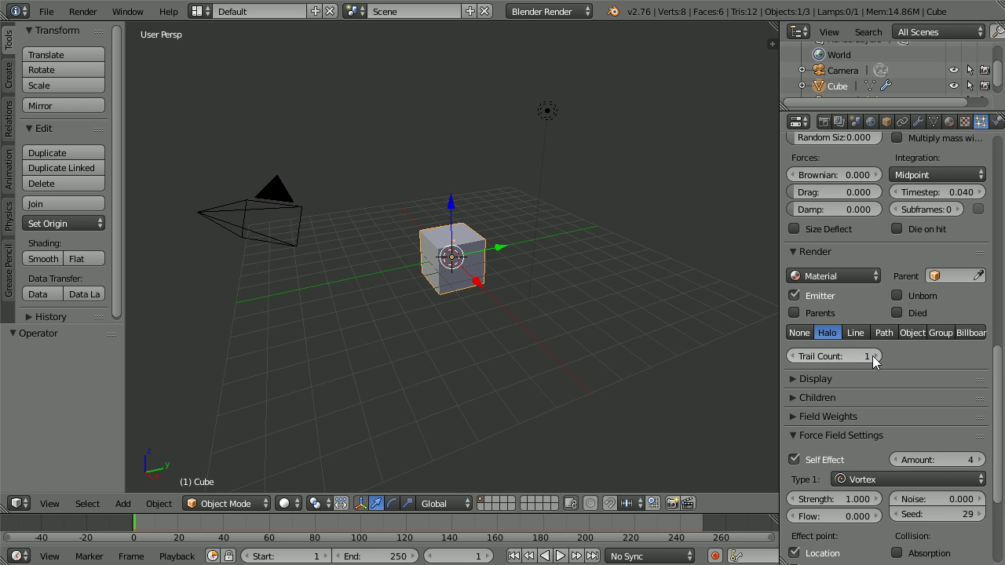
- Render the particles as Line and raise the cube about 6.42 units along the Z axis
click(855, 333)
drag(451, 207, 454, 33)
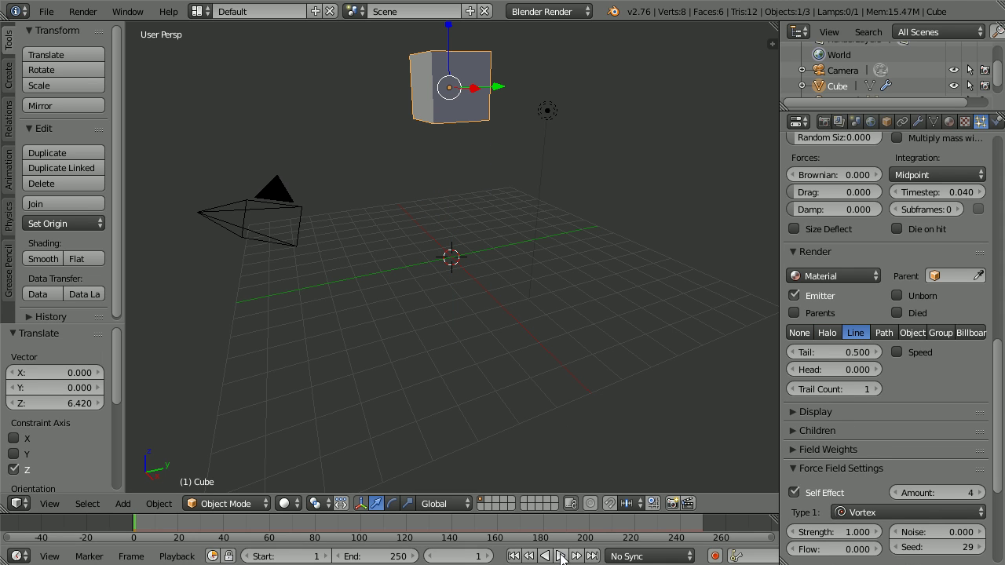
- Play the animation to check the vortex motion of the line particles, then stop it and return to frame 1
click(561, 555)
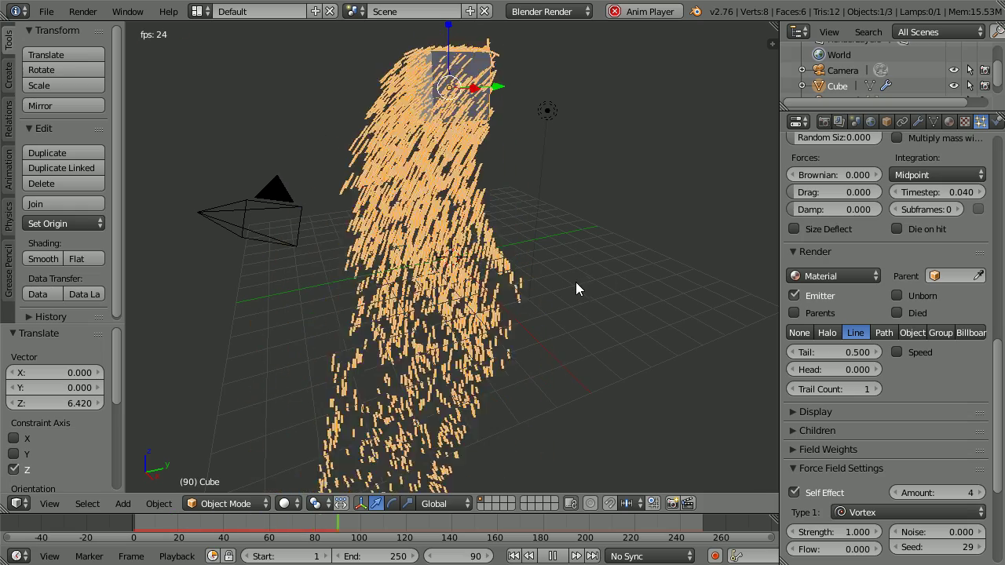
click(554, 557)
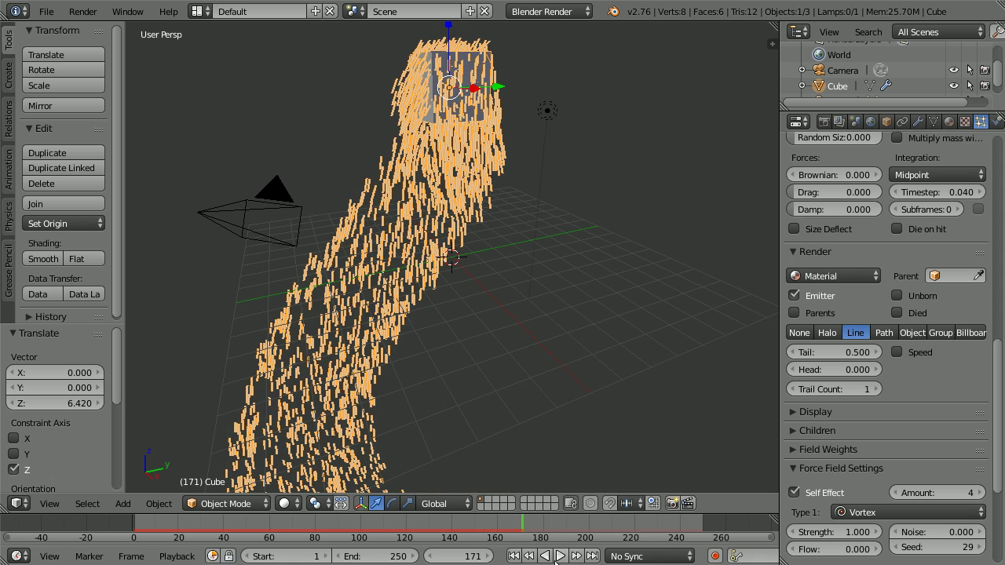
click(514, 557)
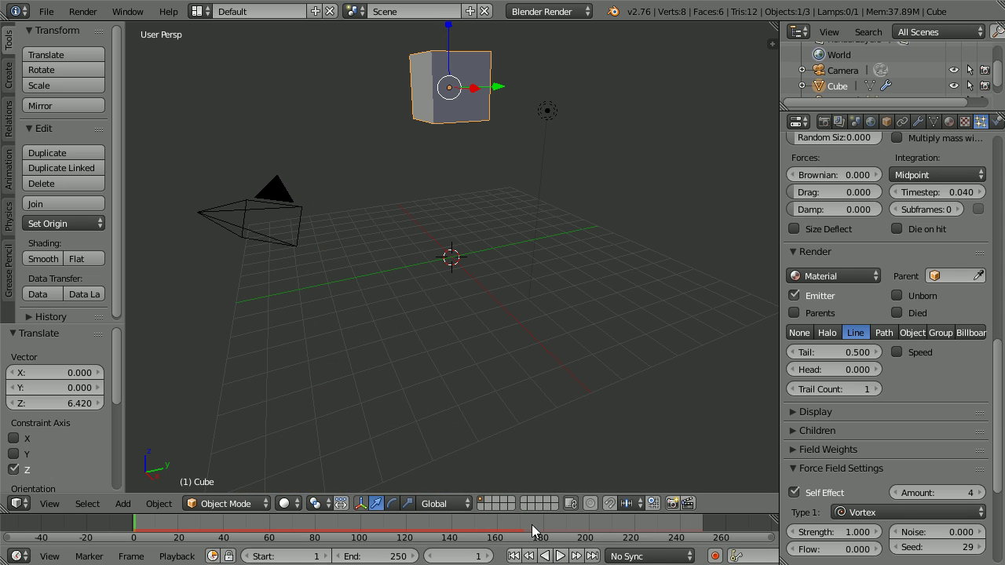
- Open the recent file vortex3.blend and play its particle animation
click(47, 11)
mouse_move(87, 62)
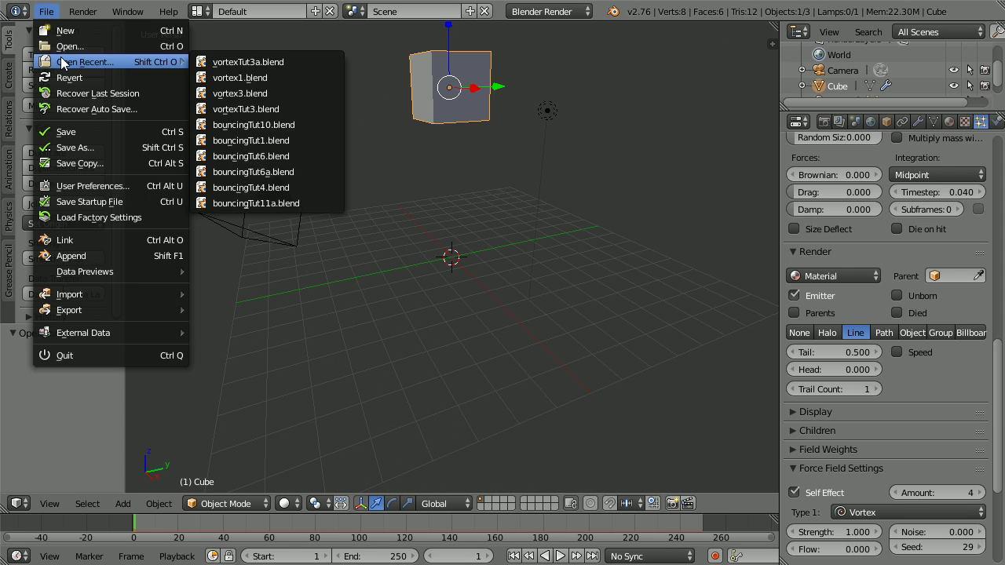
click(257, 93)
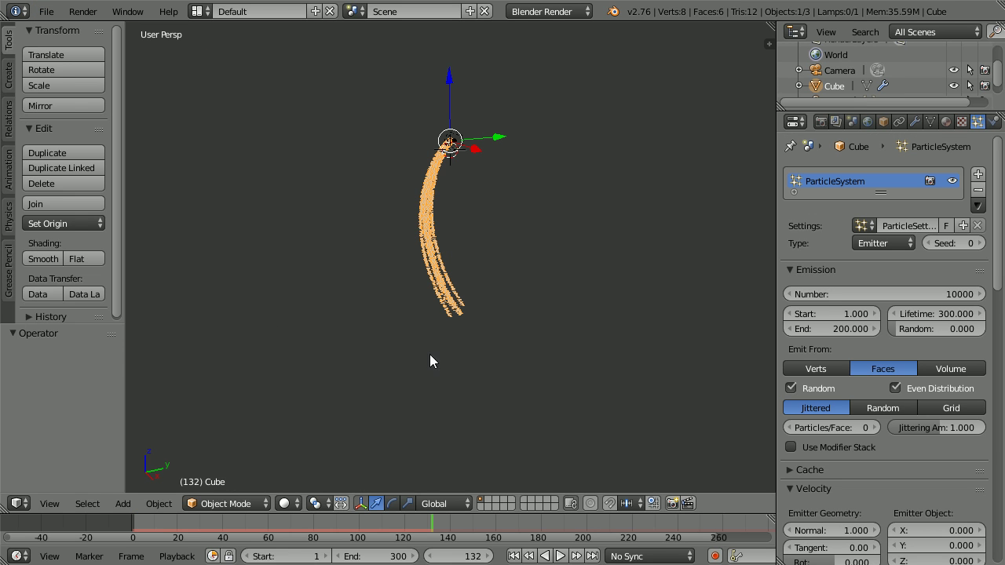
click(560, 556)
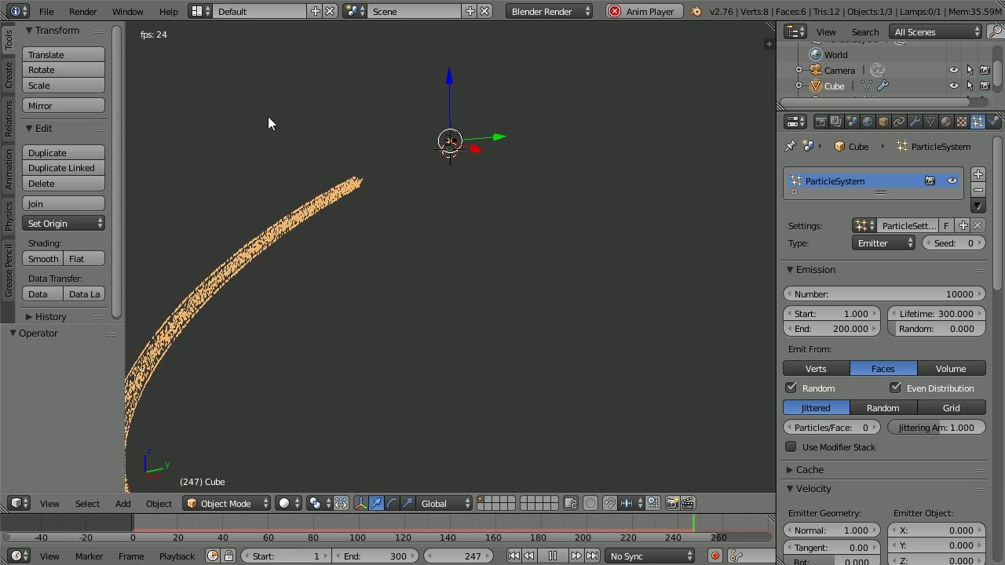
- Open the recent file vortex1.blend and play its particle animation
click(46, 11)
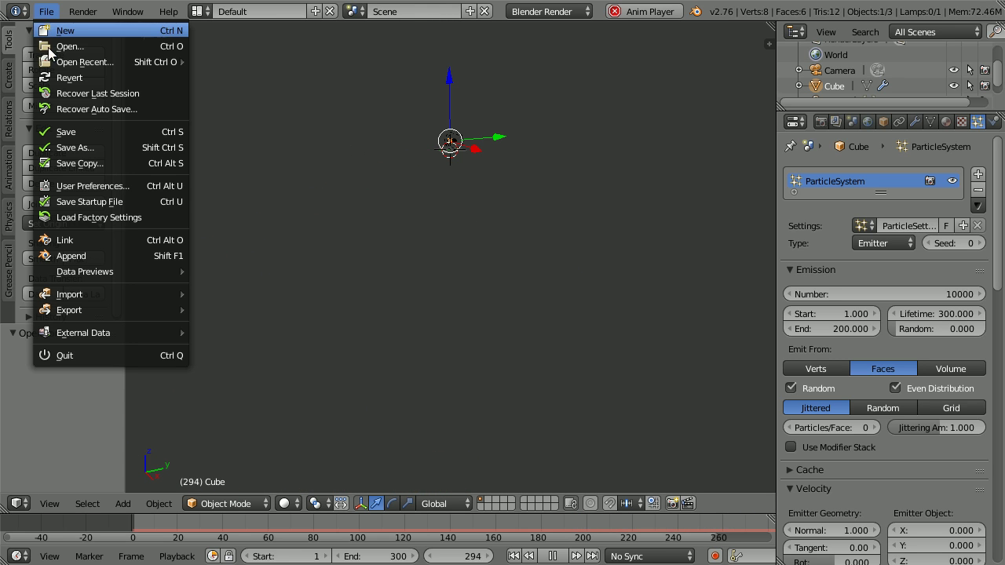
mouse_move(56, 63)
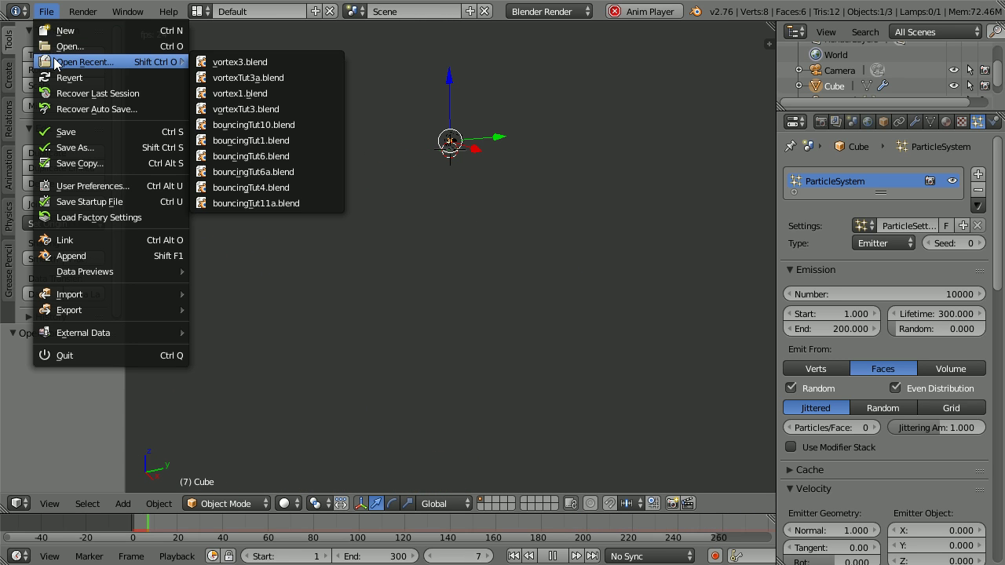
click(250, 93)
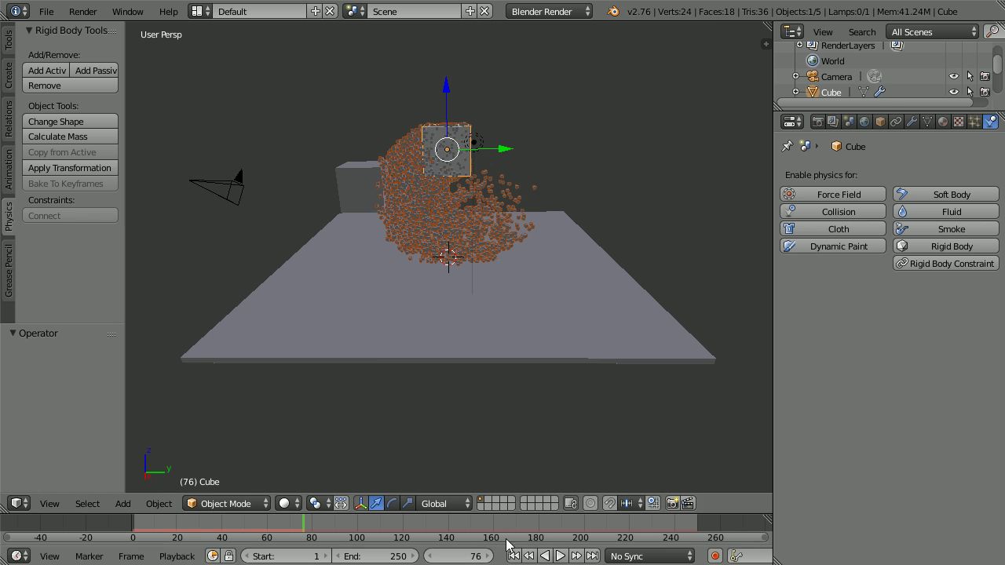
click(561, 556)
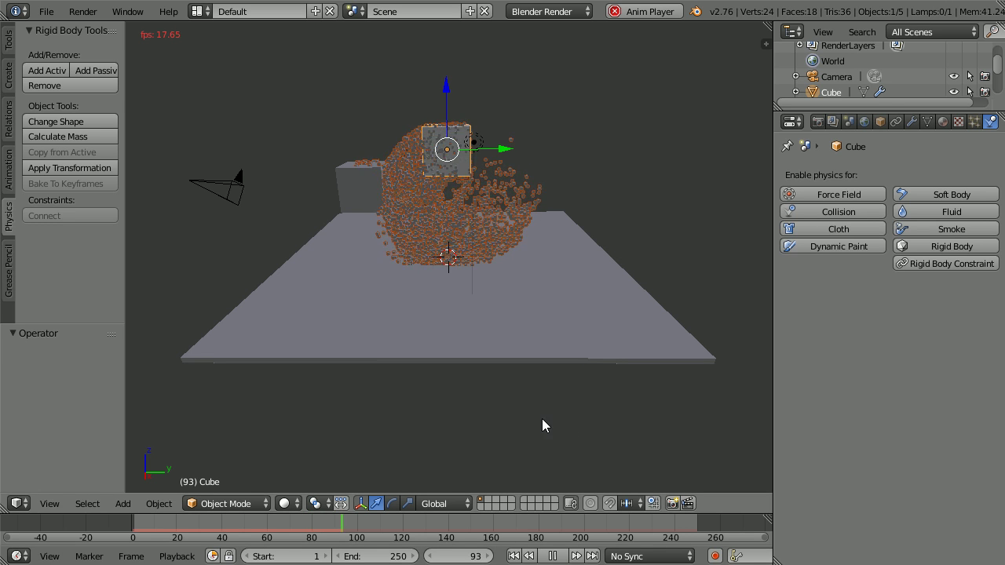